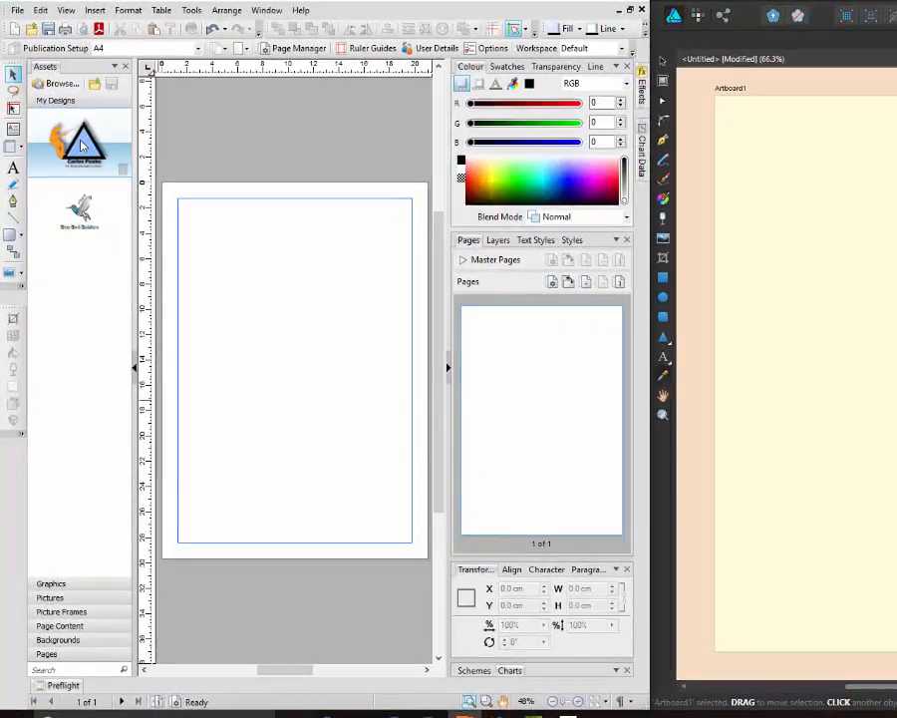
- Place the Carlos Peaks logo near the page's upper right corner and the Blue Bird Builders logo near its lower left corner
drag(53, 213, 106, 244)
drag(159, 187, 367, 237)
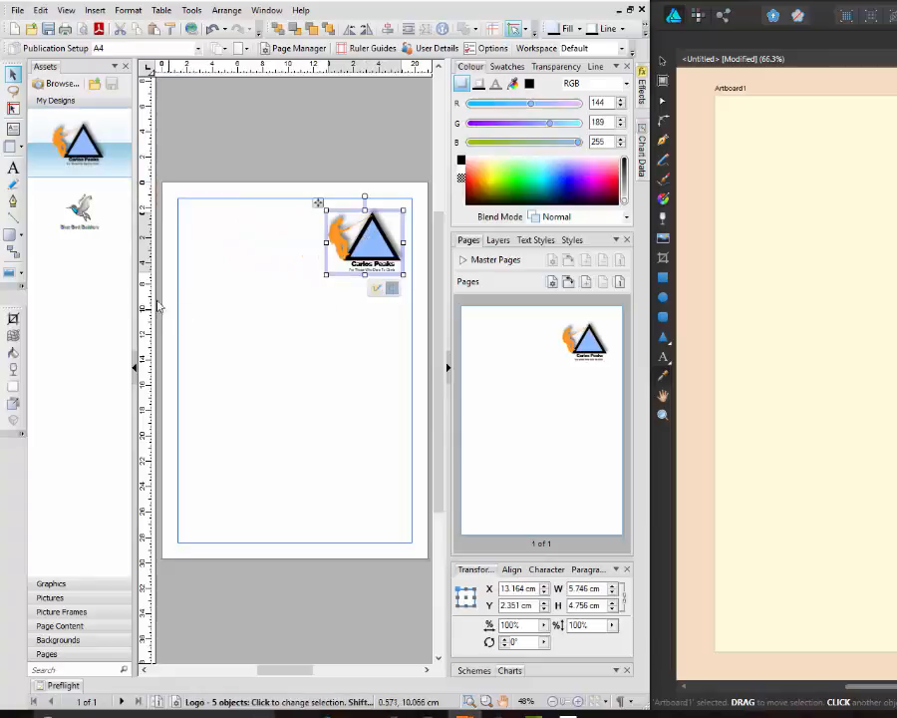
drag(80, 211, 234, 453)
click(135, 371)
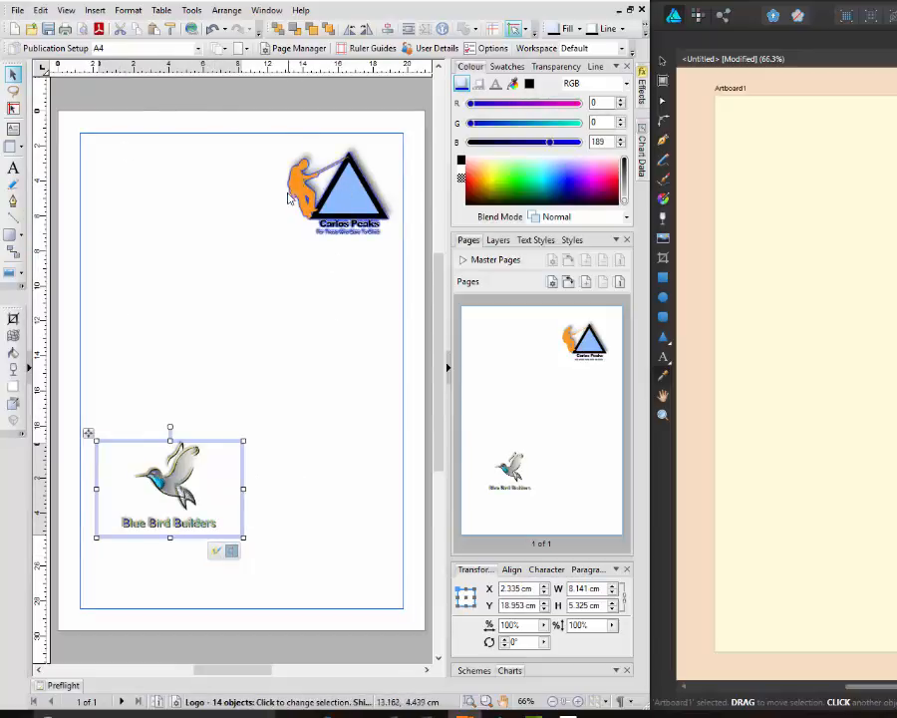
- Sample the climber's orange in the Carlos Peaks logo, try it as the fill of the whole logo, and undo that fill
click(344, 204)
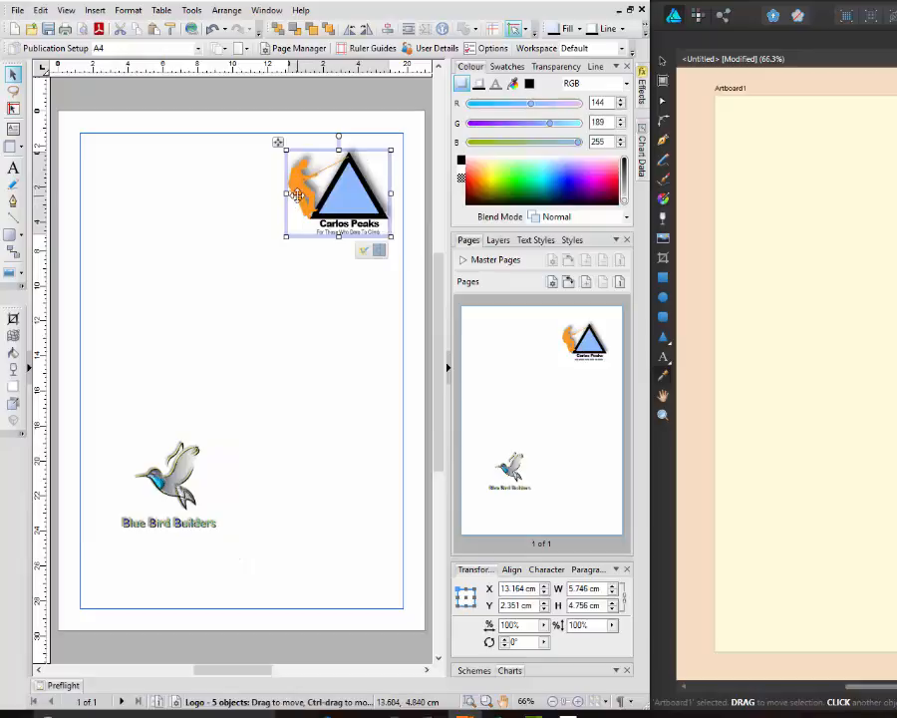
click(513, 86)
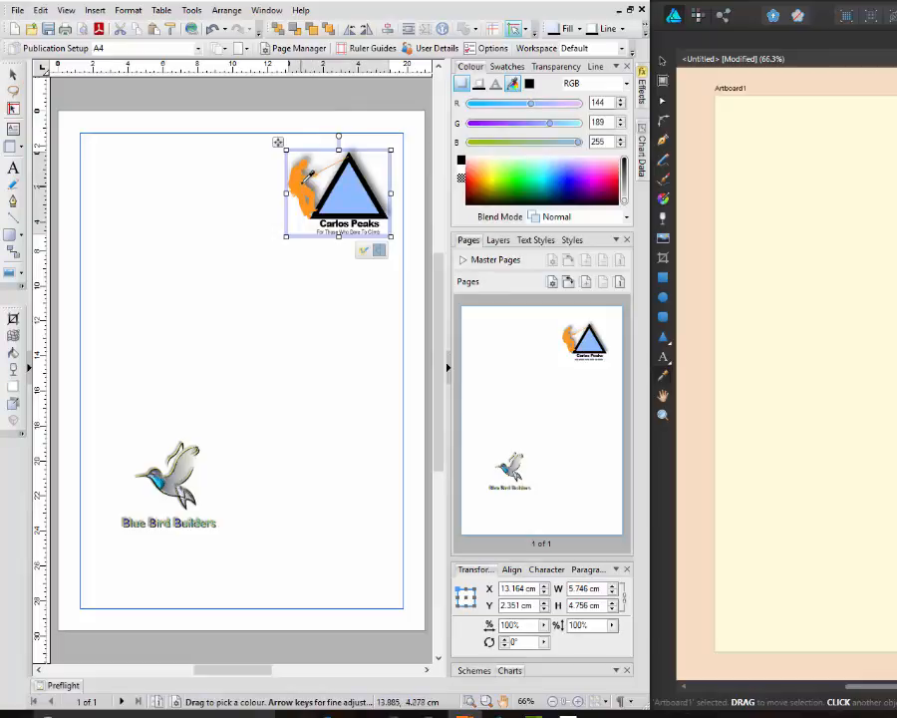
drag(304, 174, 303, 178)
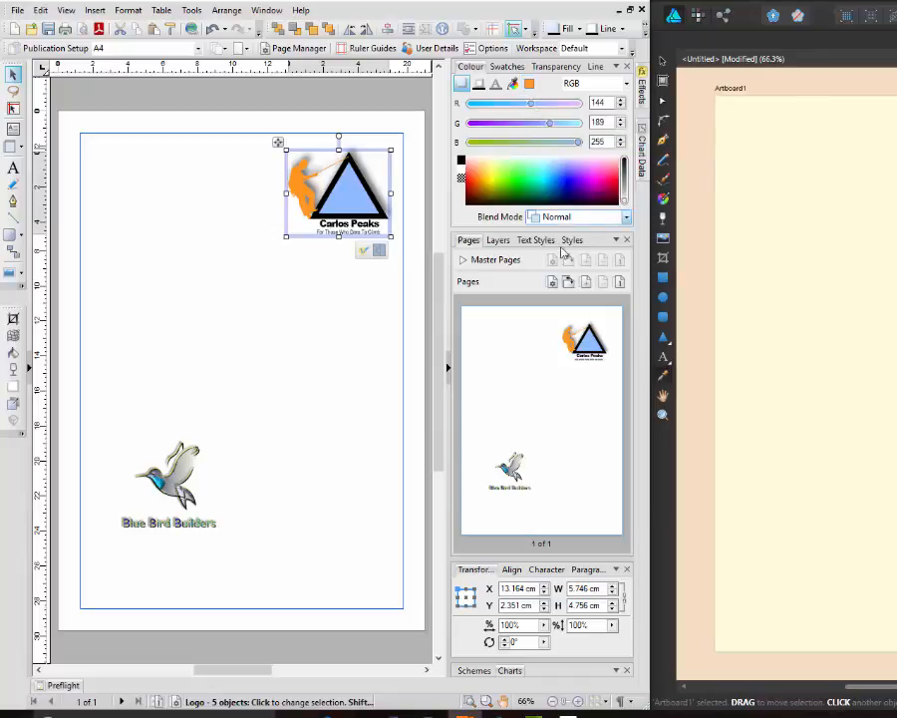
click(528, 83)
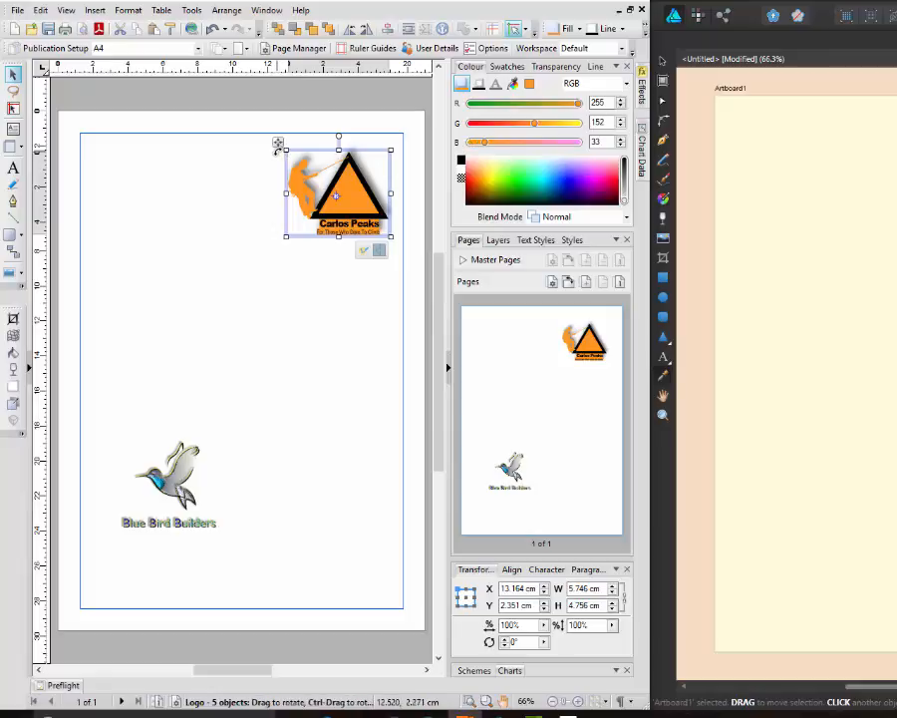
key(ctrl+z)
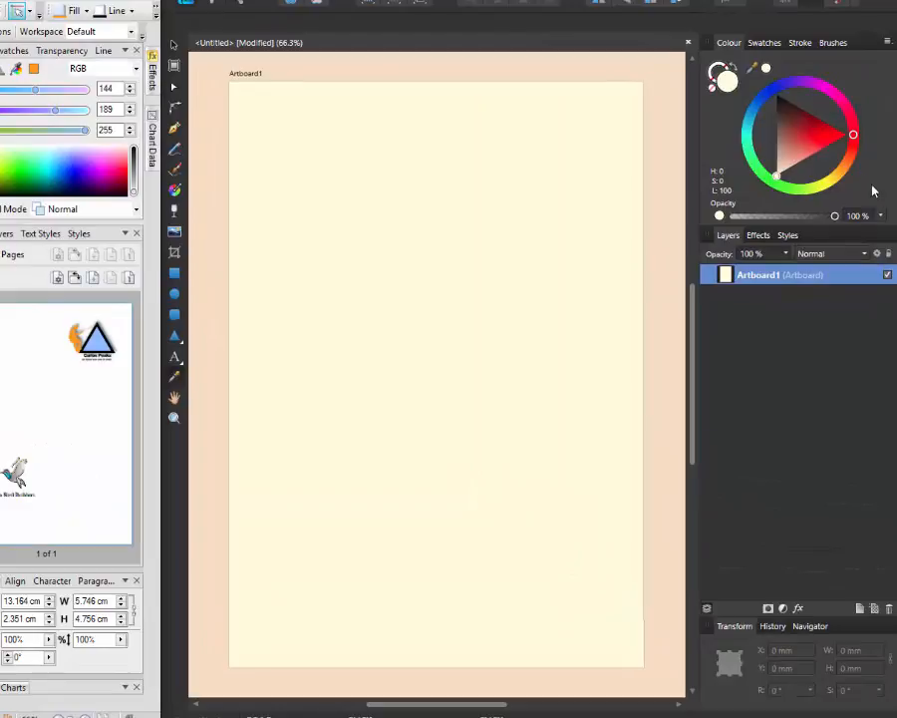
- Switch to Affinity Designer, show the colour controls as sliders, and sample the climber's orange from the logo on the PagePlus page
click(887, 43)
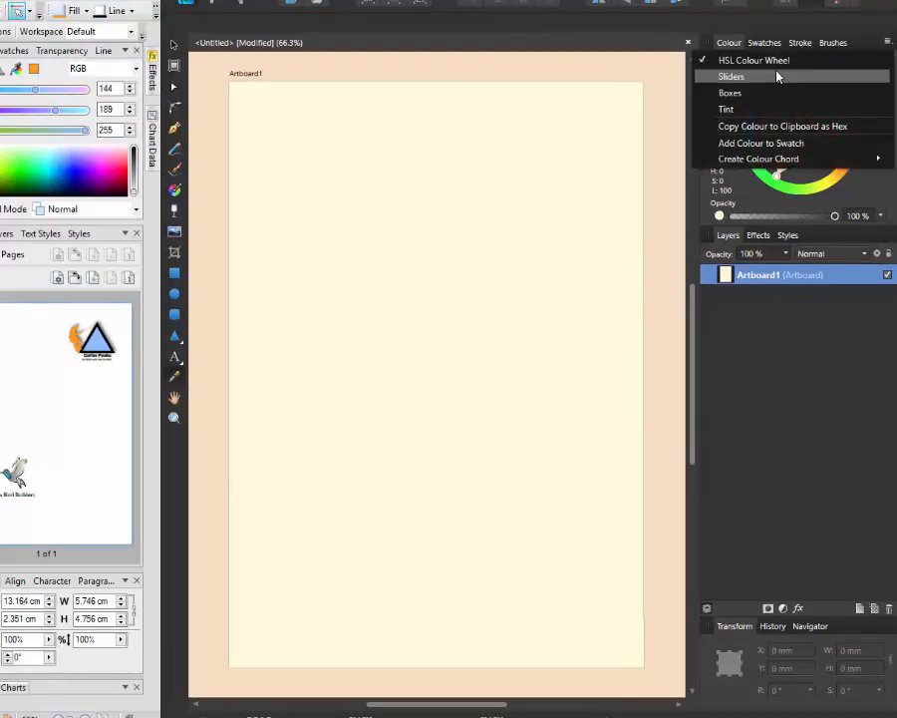
click(732, 77)
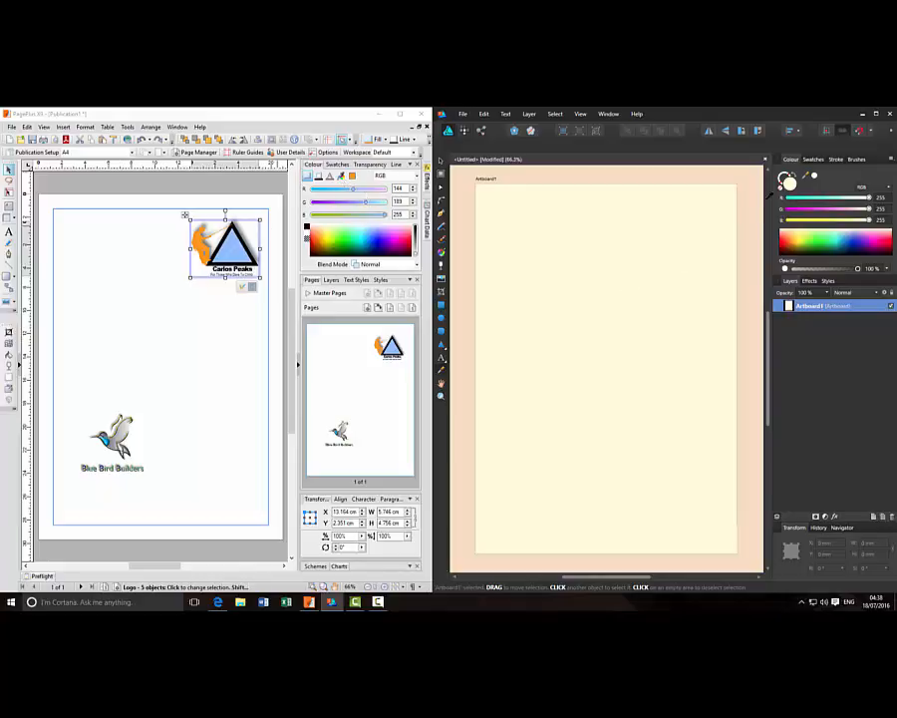
drag(810, 176, 803, 176)
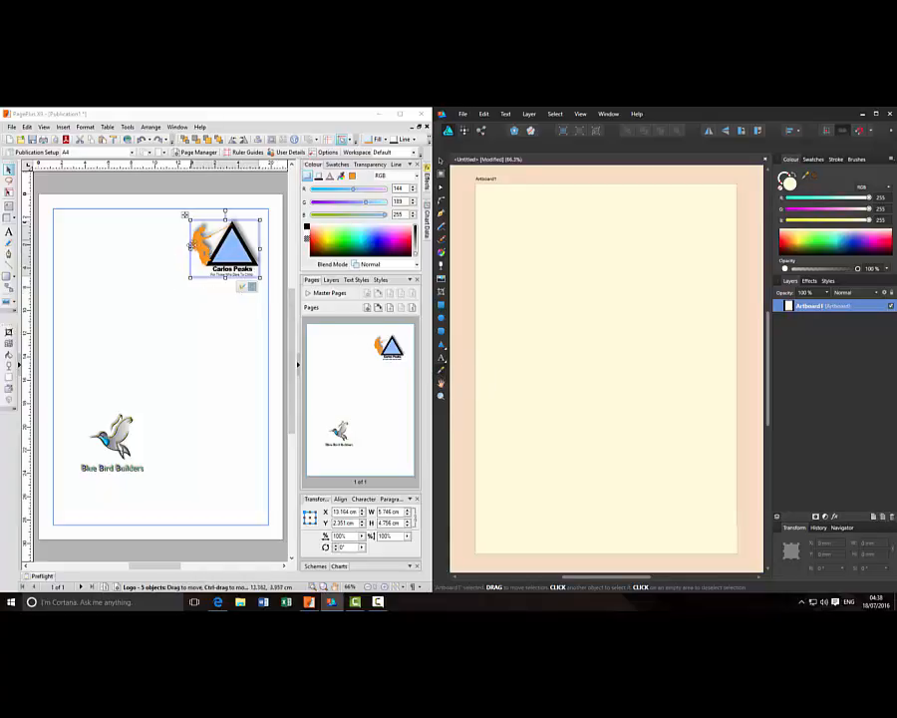
- Switch to PagePlus and copy the Carlos Peaks logo to the clipboard
click(206, 340)
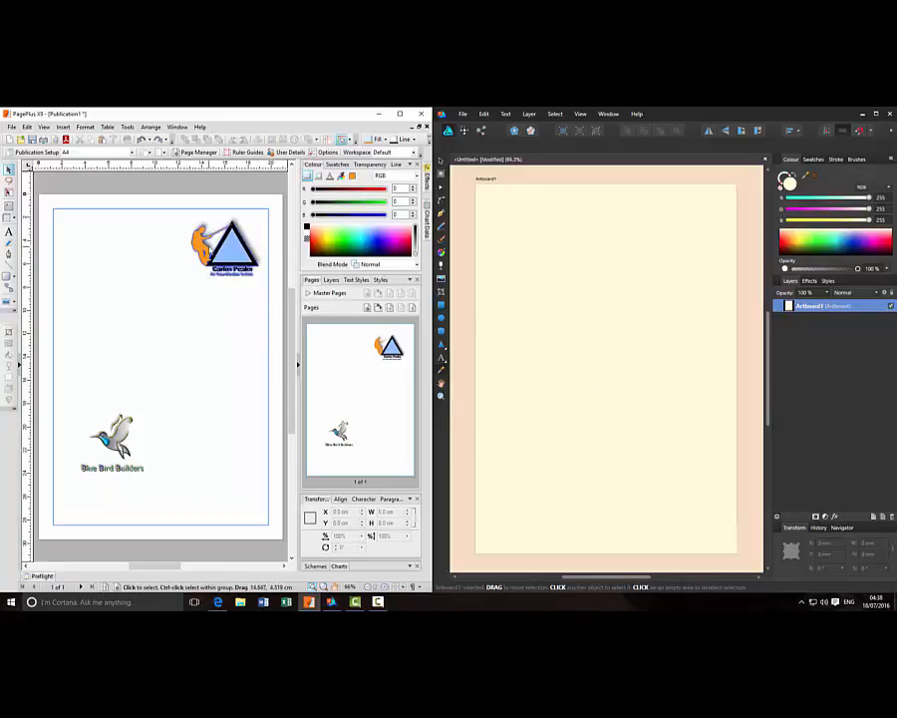
click(205, 277)
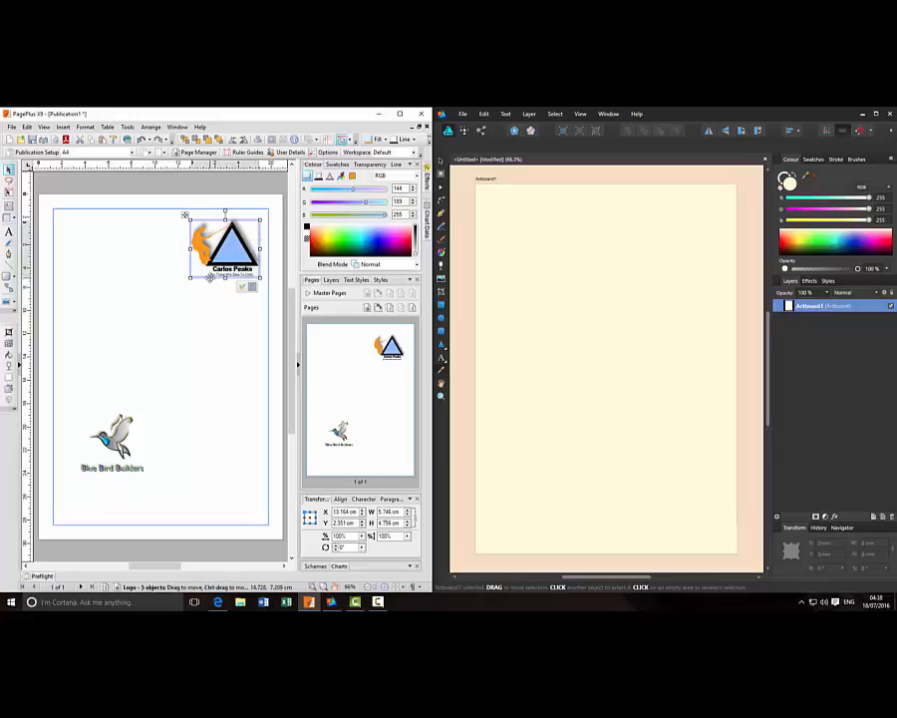
right_click(211, 277)
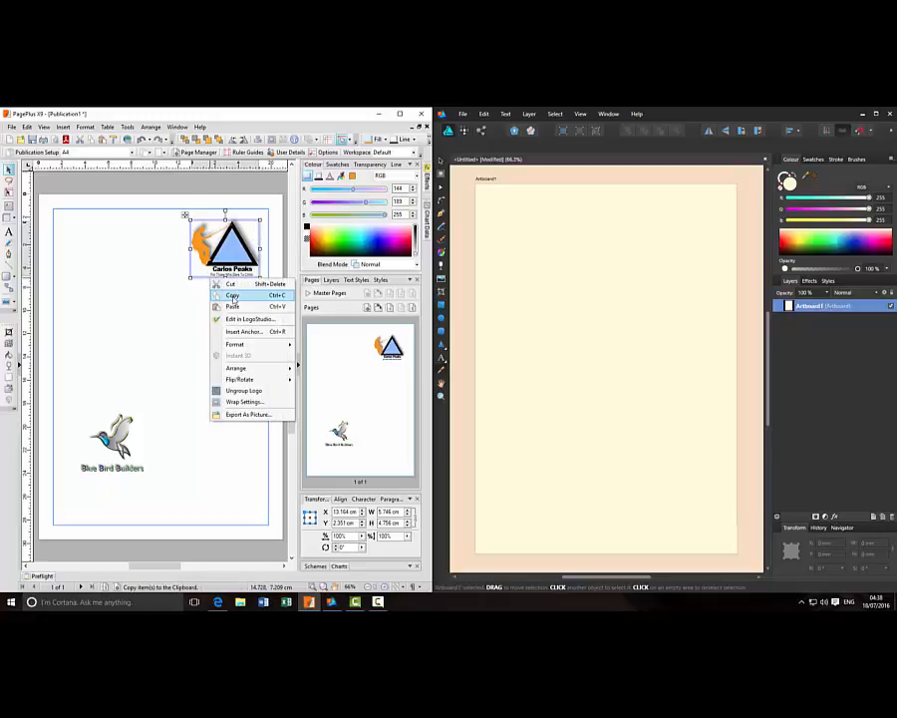
click(233, 295)
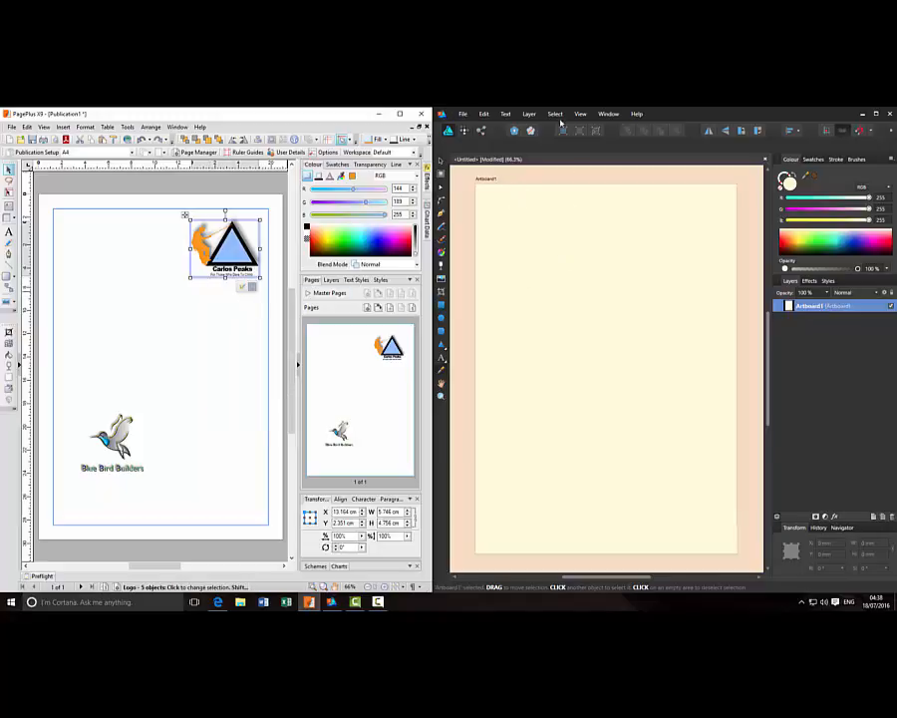
- Paste the logo onto the artboard in Affinity Designer and move it near the upper right corner, at about X 128 mm, Y 14.5 mm
click(464, 113)
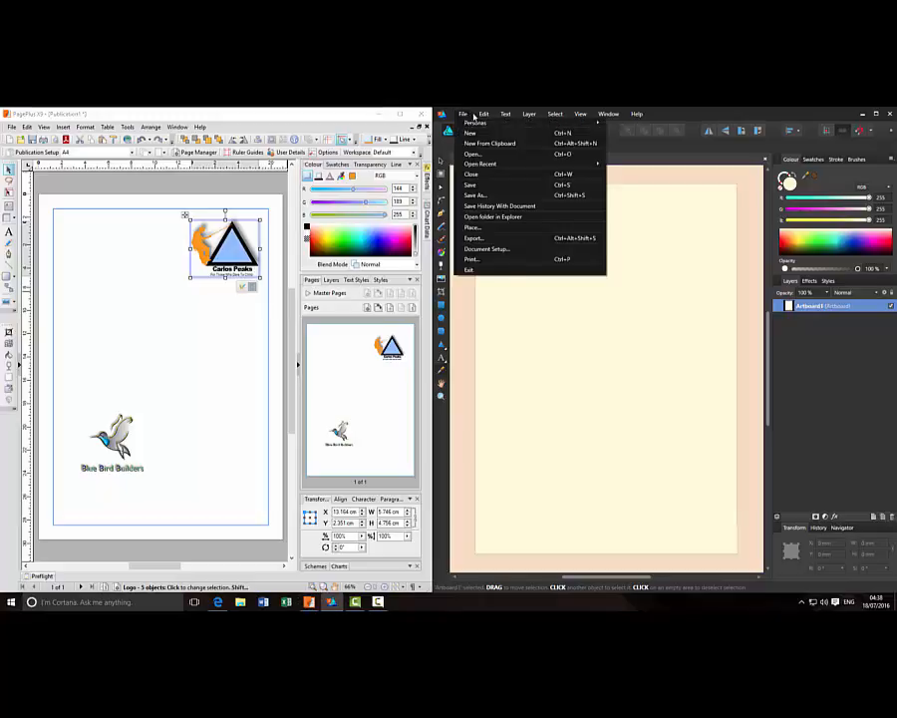
mouse_move(484, 116)
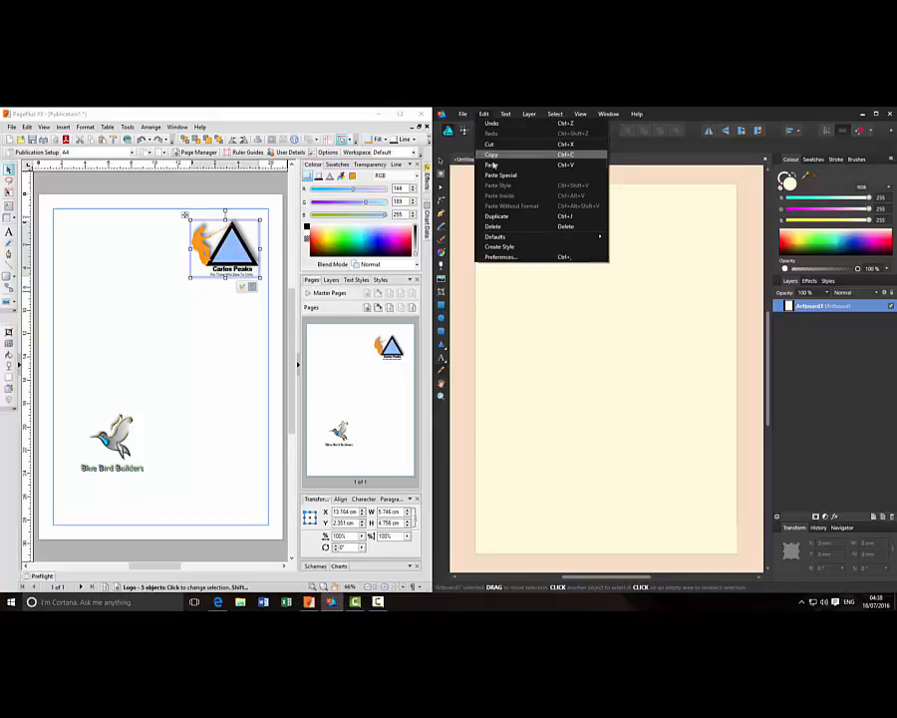
click(493, 164)
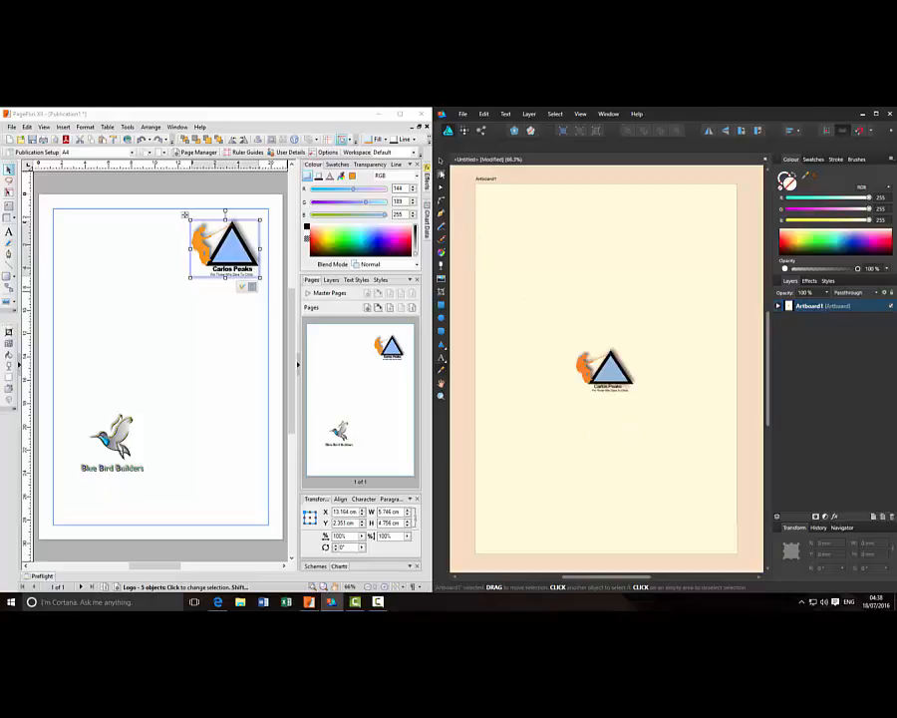
click(441, 162)
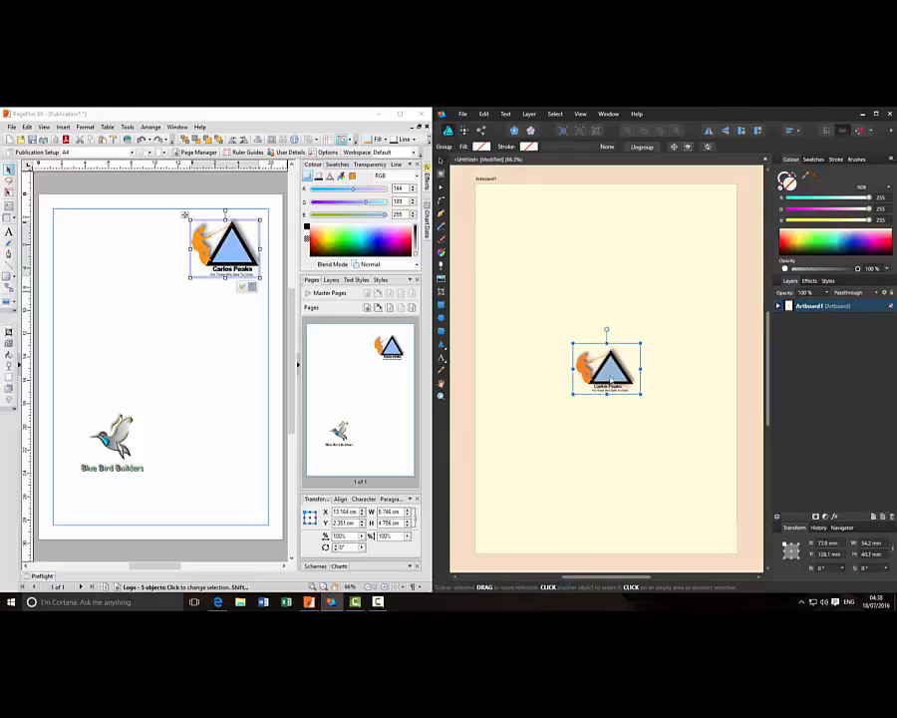
drag(610, 380, 672, 238)
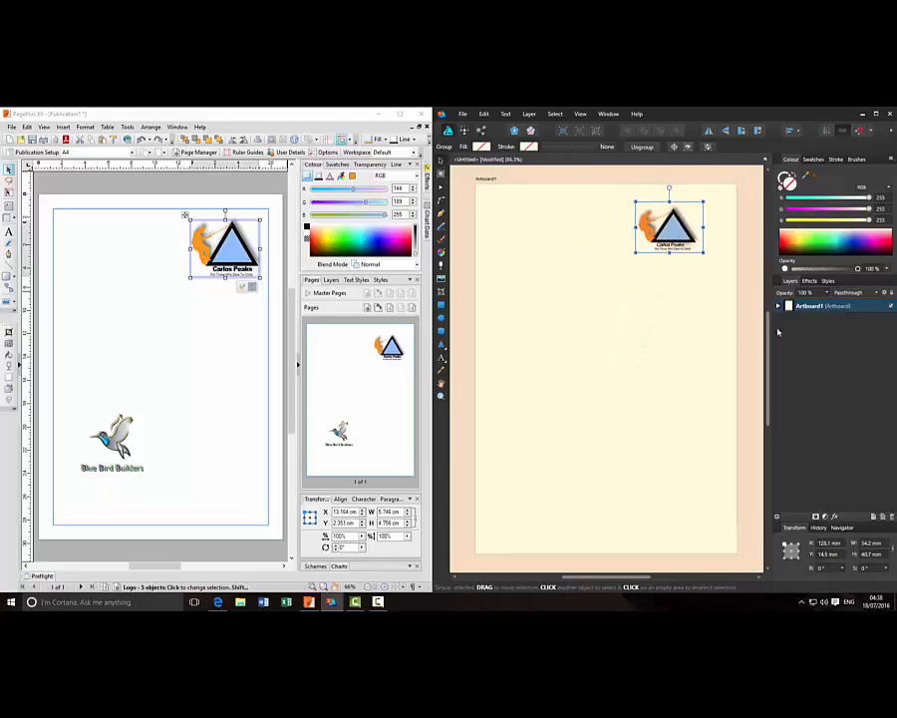
- Expand the artboard and logo group layers, and enlarge the pasted logo to about 95 mm wide by 85 mm high
click(780, 306)
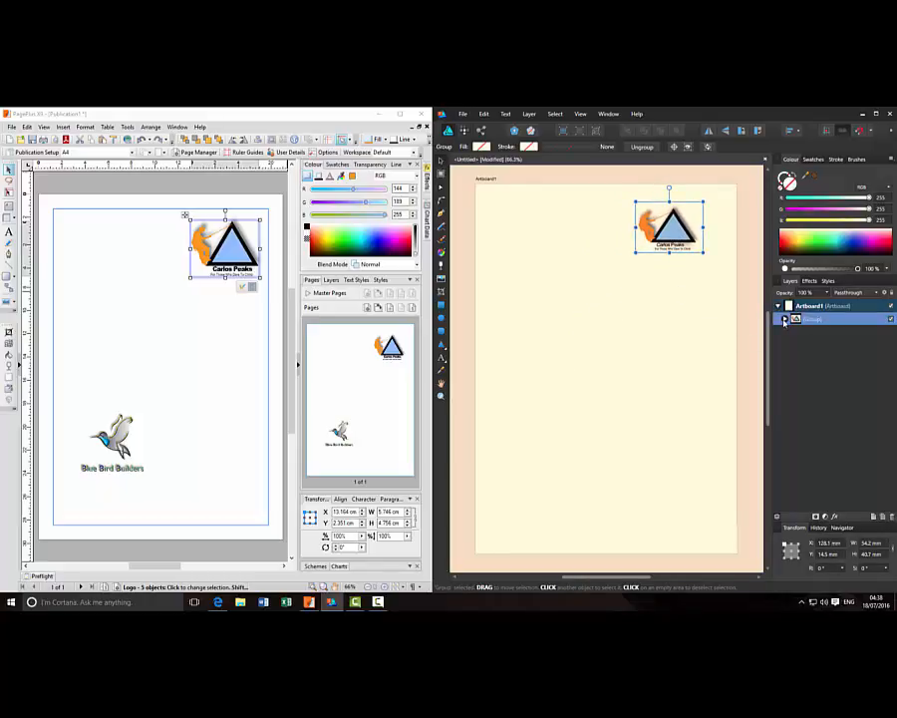
click(784, 319)
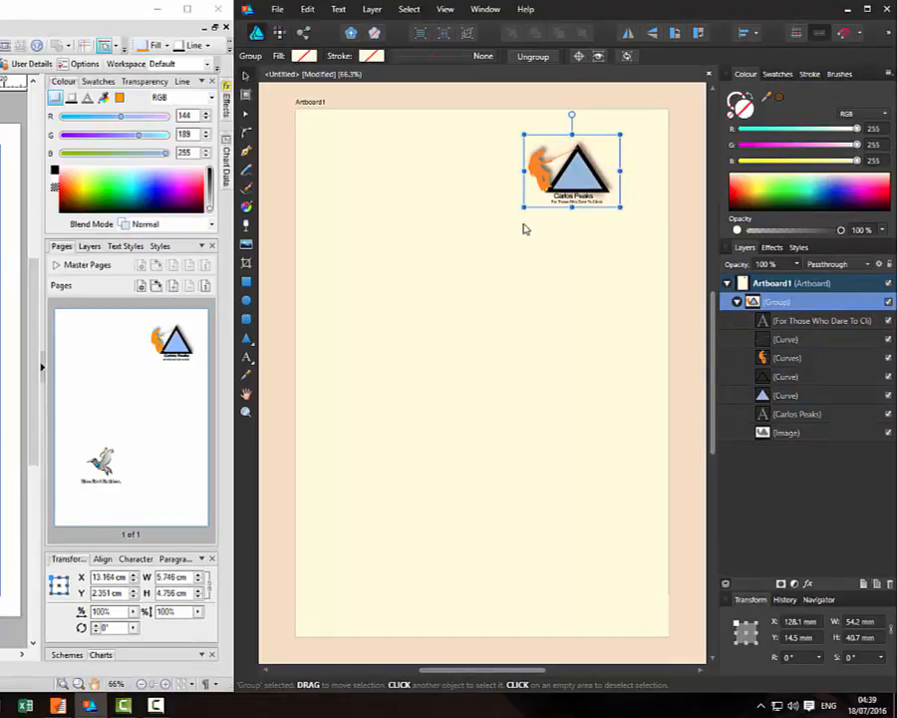
drag(520, 210, 453, 288)
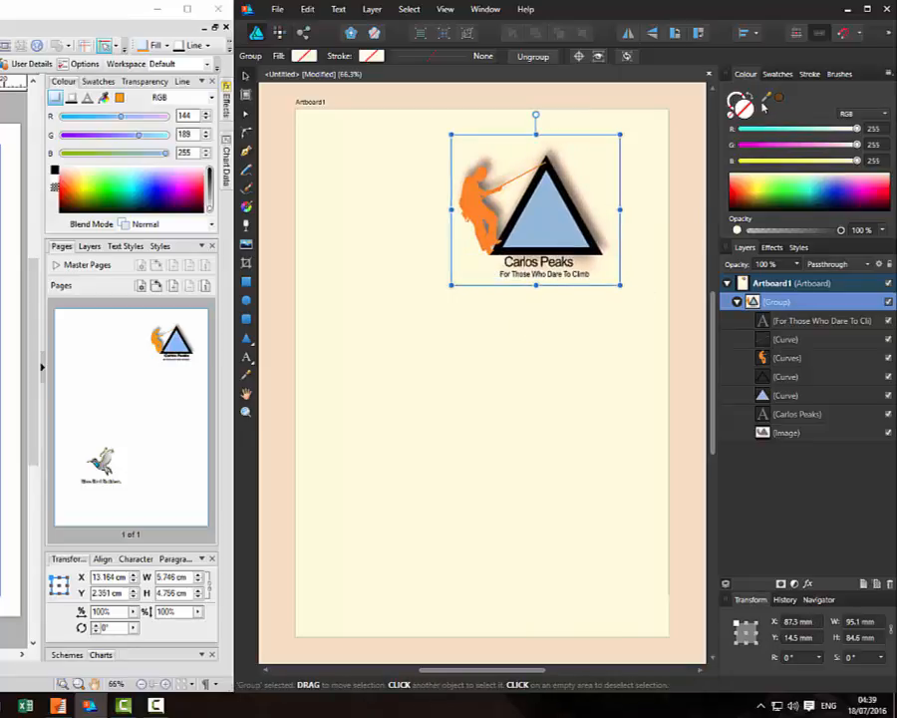
- Try sampling the climber's orange and the triangle's blue with the Colour Picker tool, undoing the logo recolouring after each sample
click(248, 377)
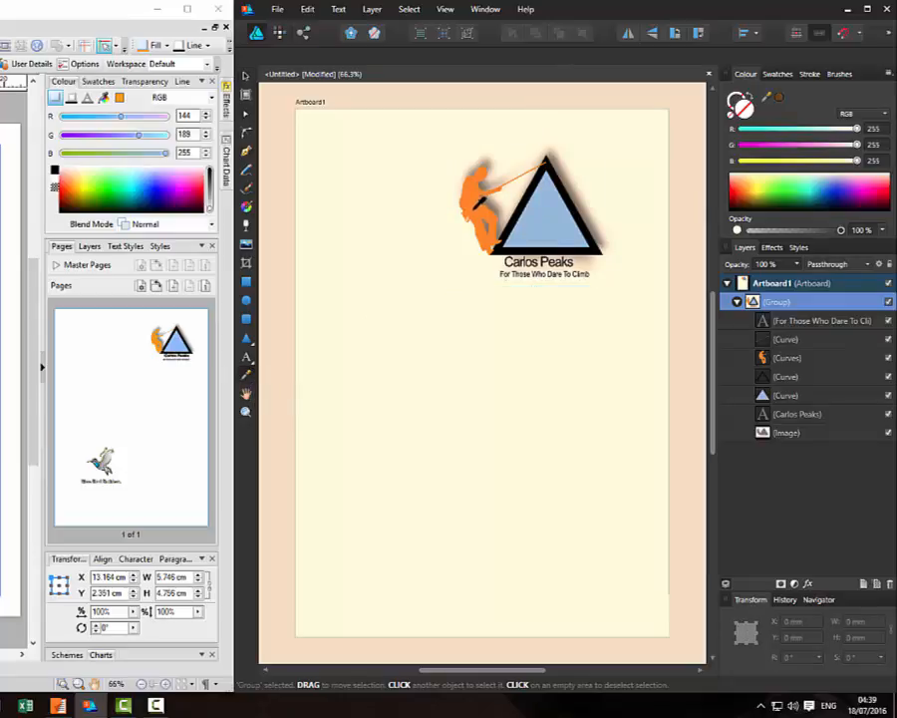
click(478, 202)
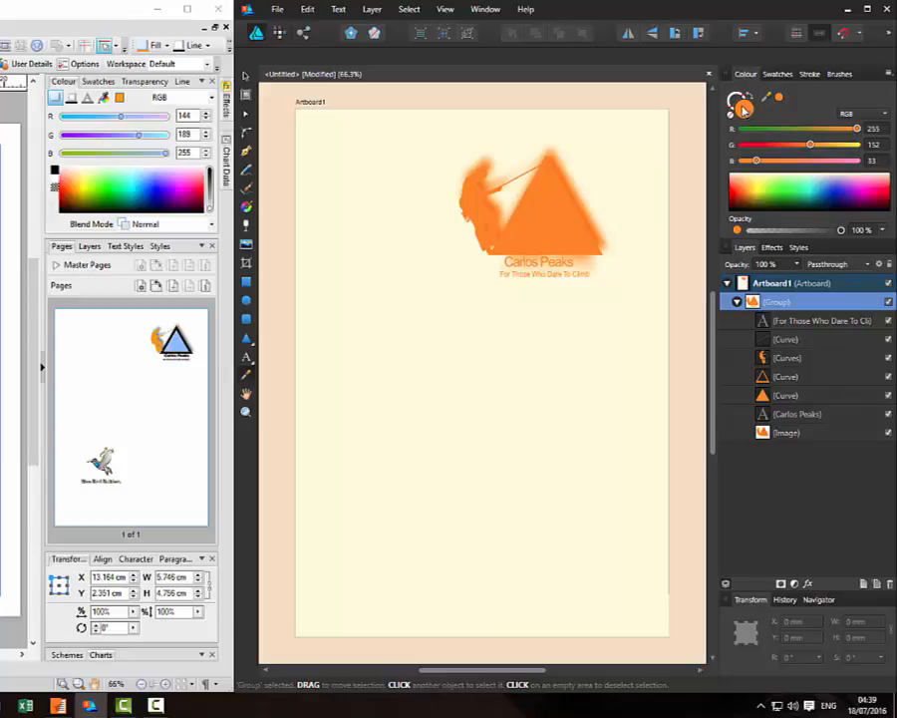
key(ctrl+z)
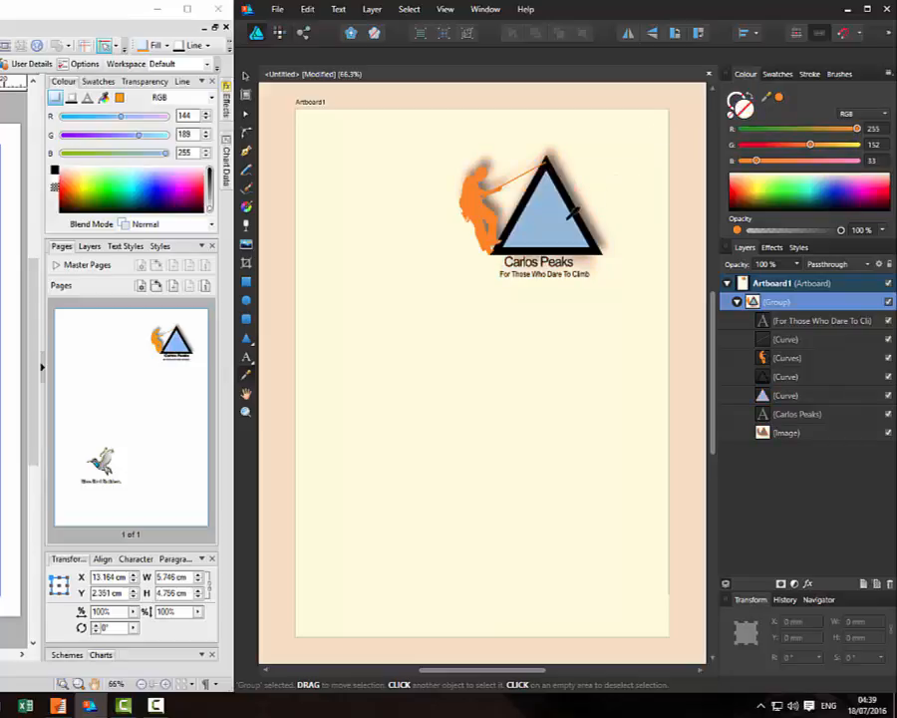
click(561, 211)
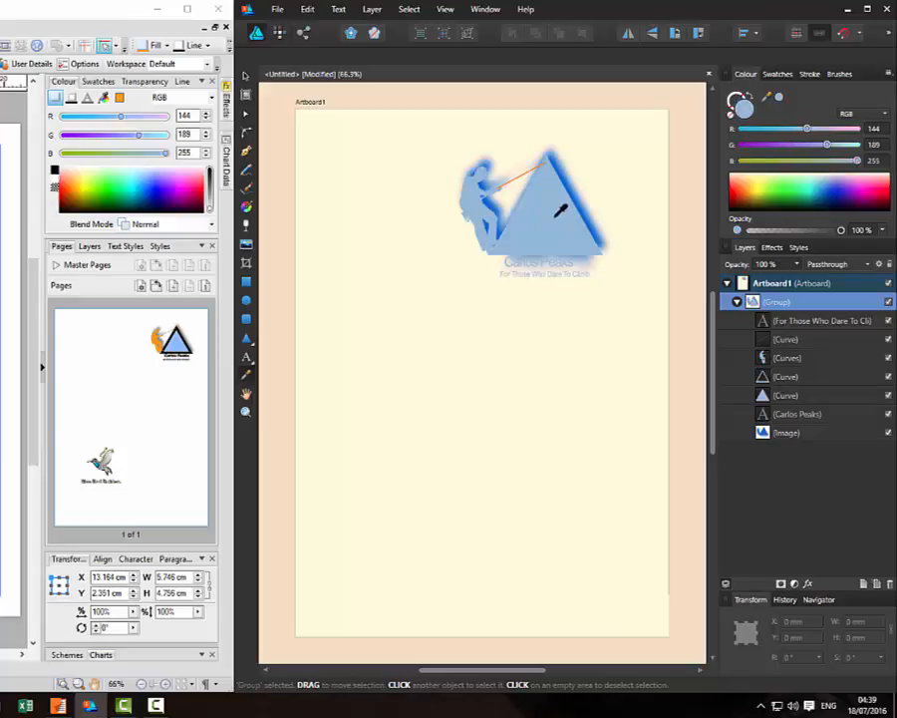
key(ctrl+z)
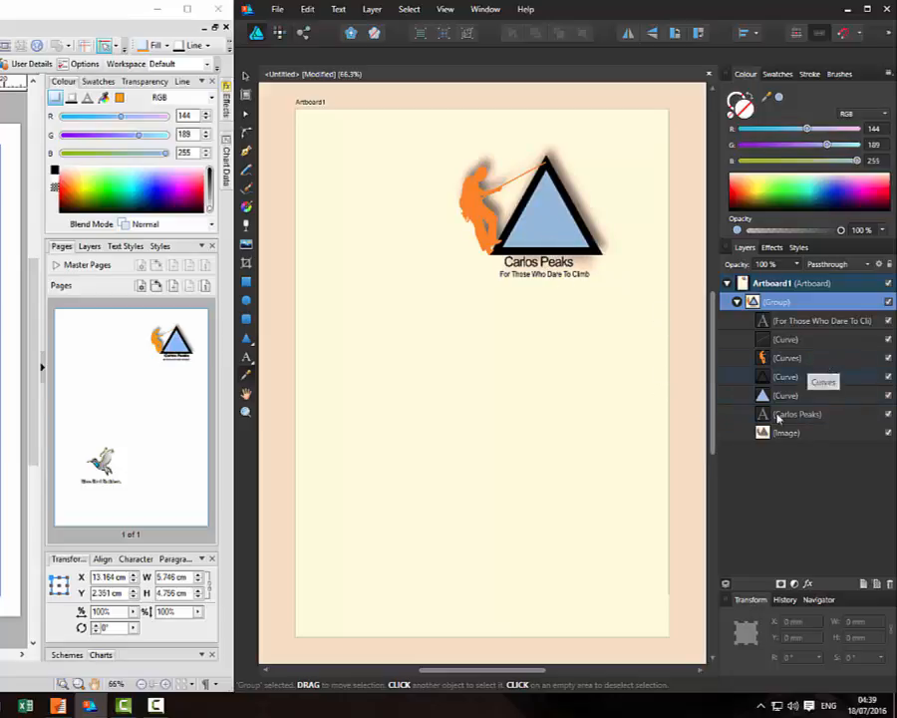
- Examine the fill colours of the climber, blue triangle and Carlos Peaks text layers within the logo group
click(820, 359)
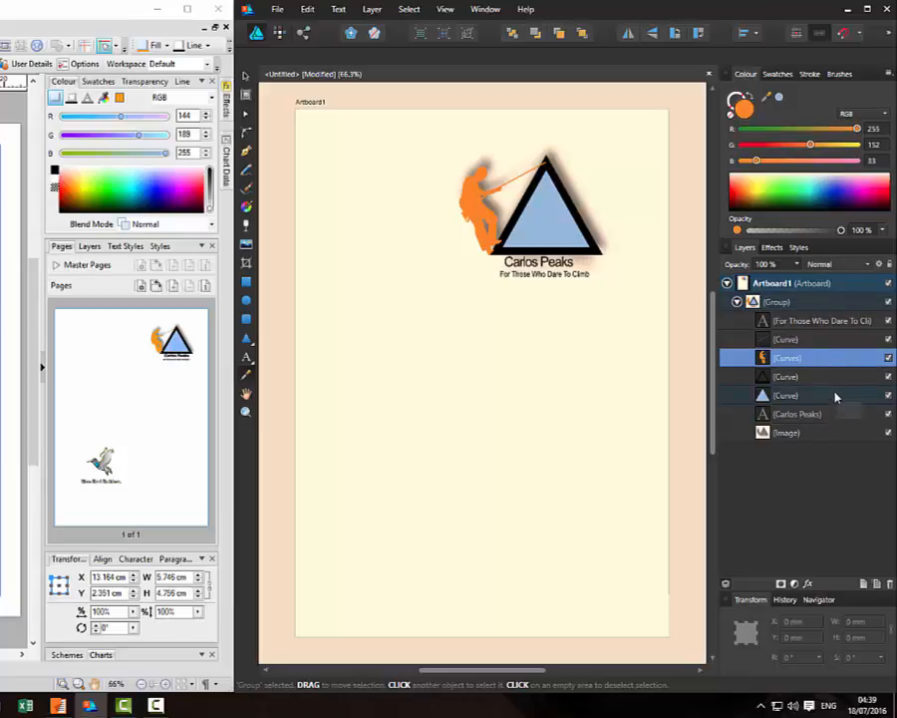
click(832, 399)
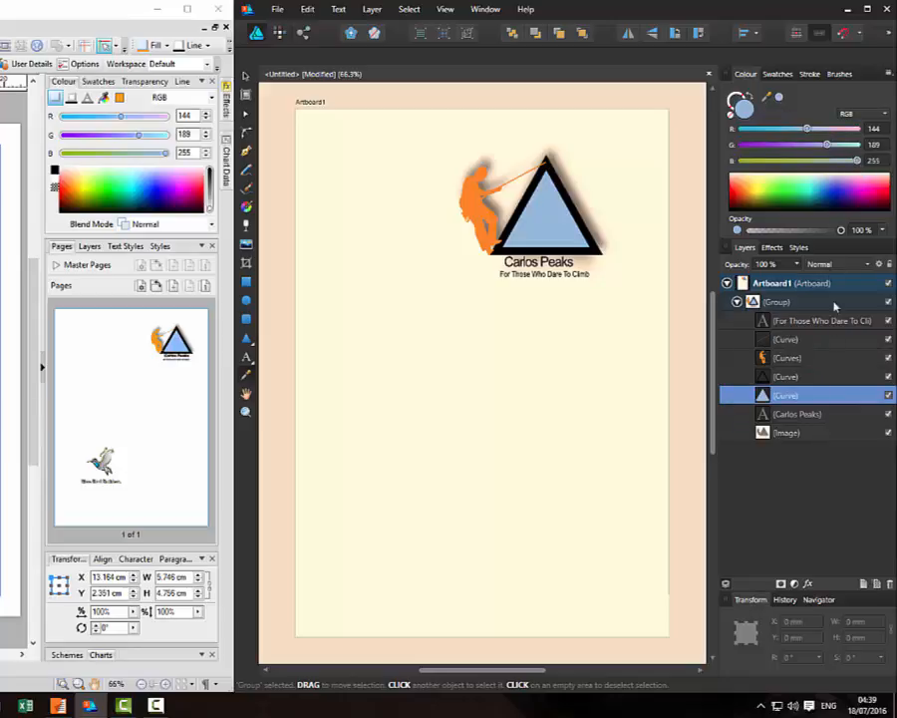
click(829, 364)
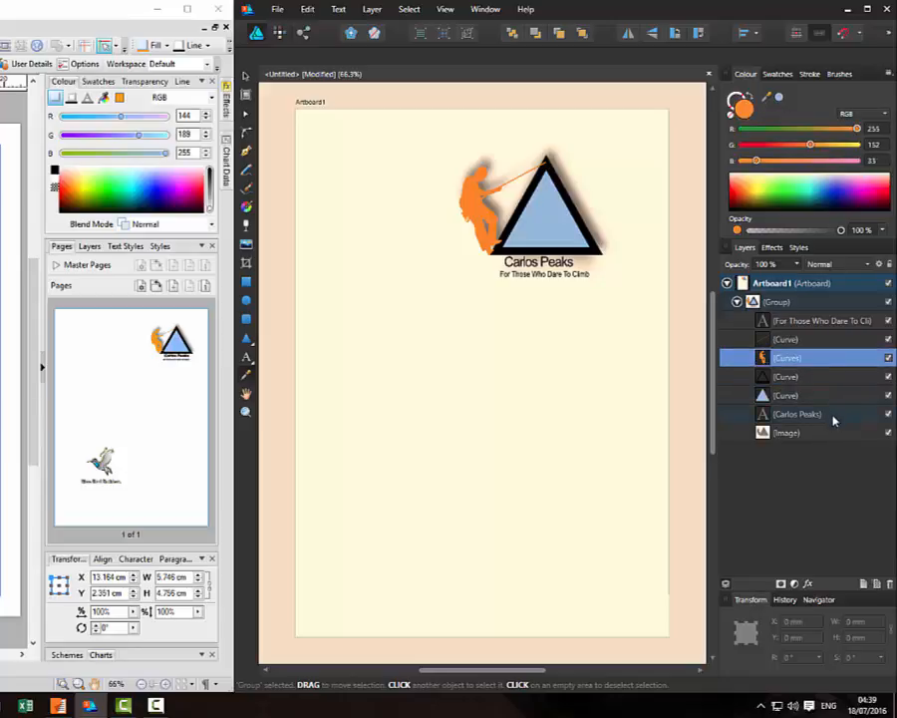
click(833, 417)
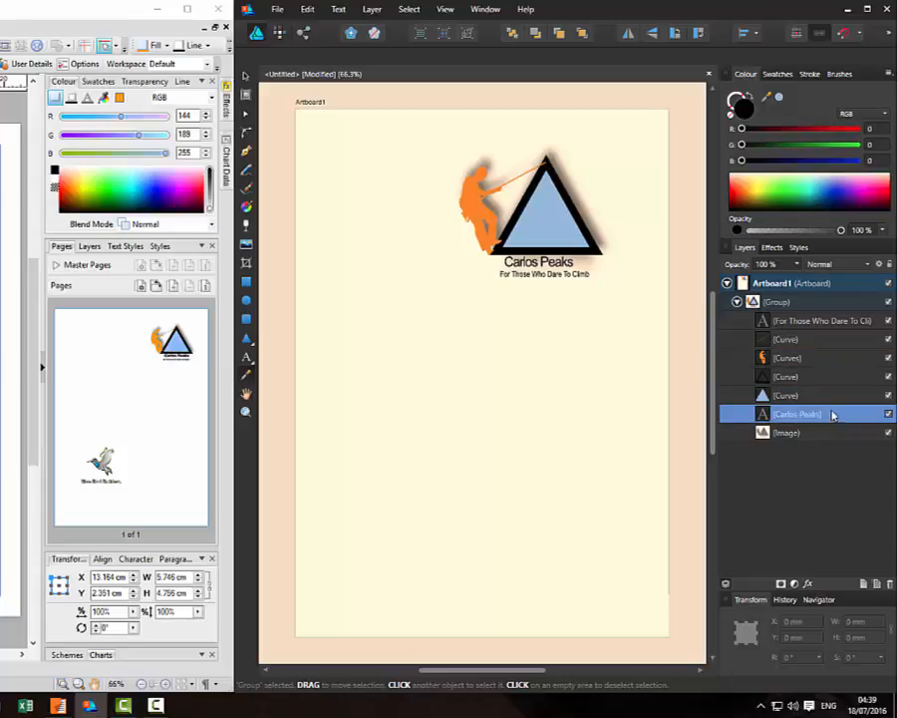
click(817, 358)
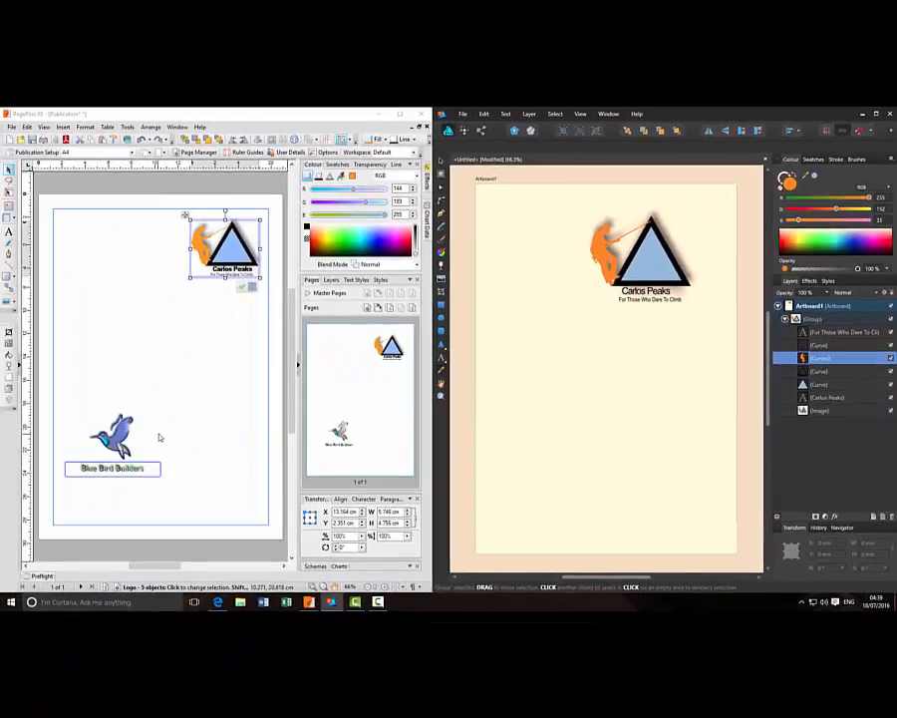
- Switch to PagePlus and copy the Blue Bird Builders logo to the clipboard
click(116, 435)
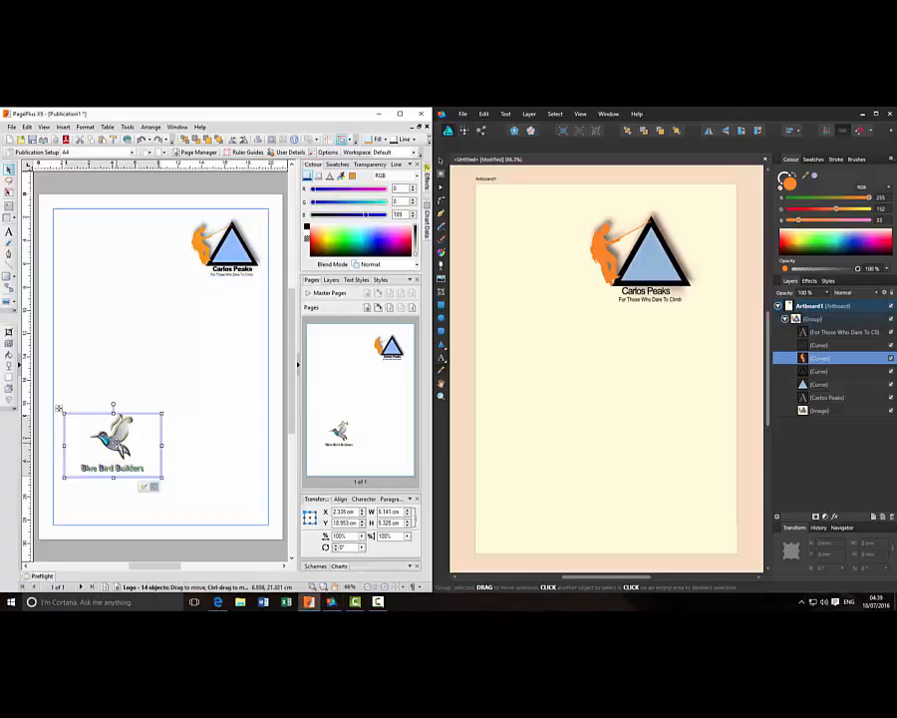
right_click(82, 477)
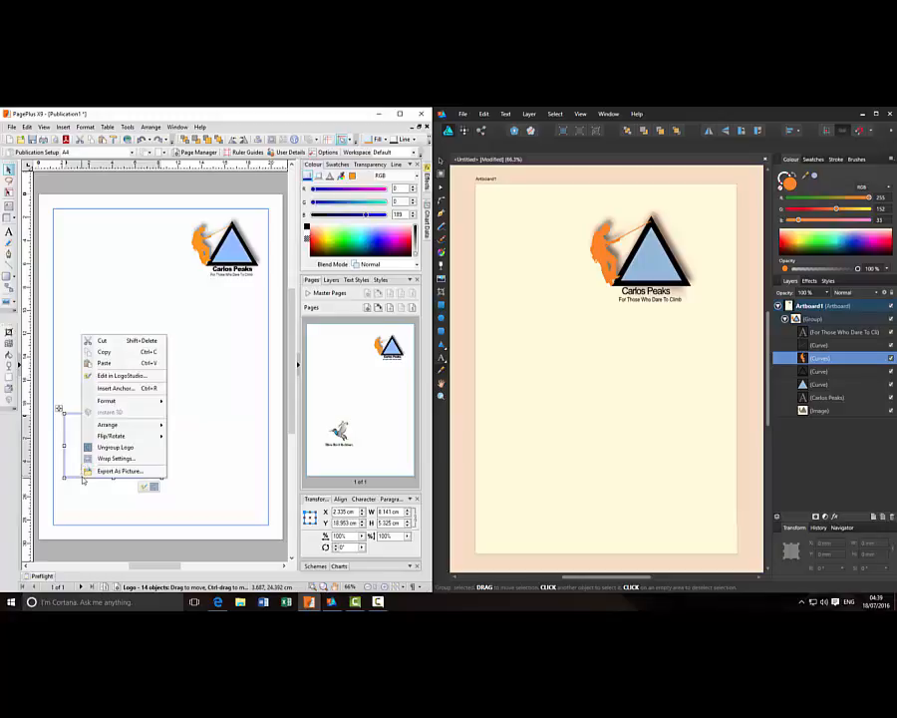
click(104, 354)
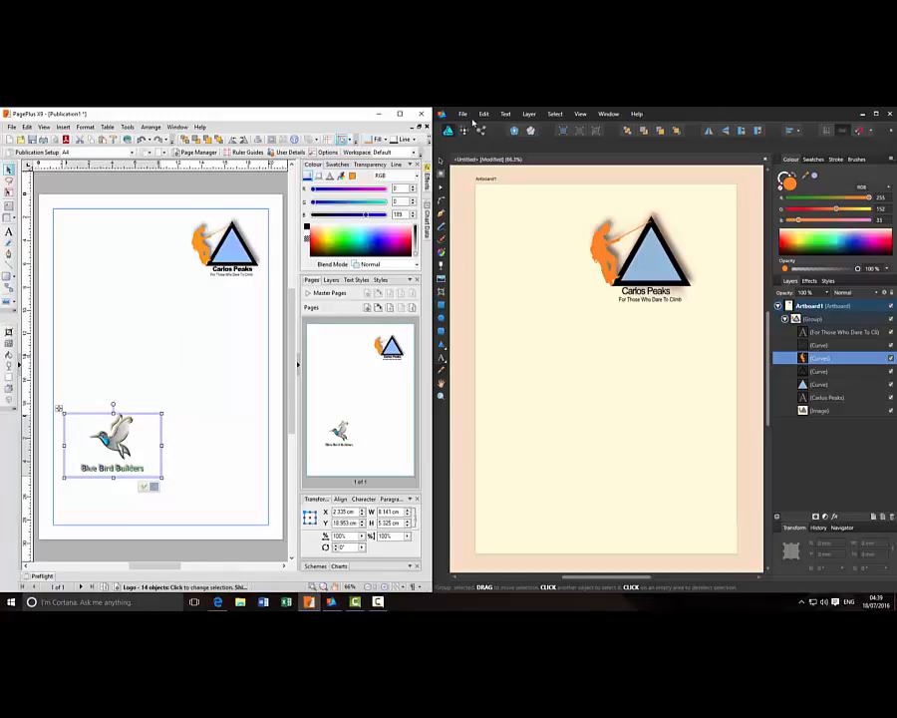
- Paste the Blue Bird Builders logo into Affinity Designer, move it to the artboard's lower left and enlarge it to about 161 by 105 mm
click(484, 113)
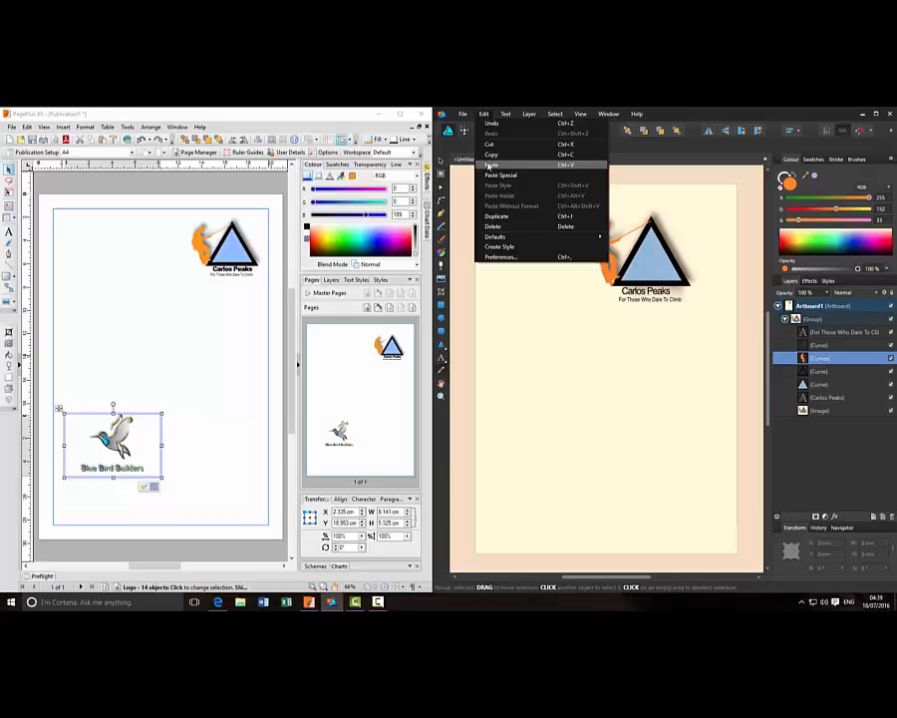
click(489, 165)
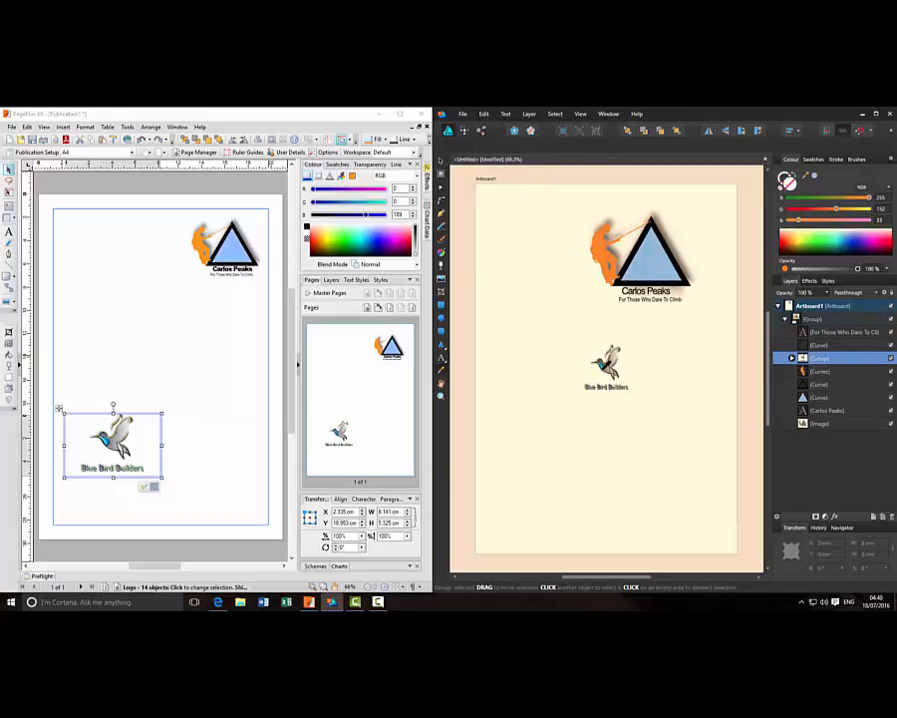
click(440, 161)
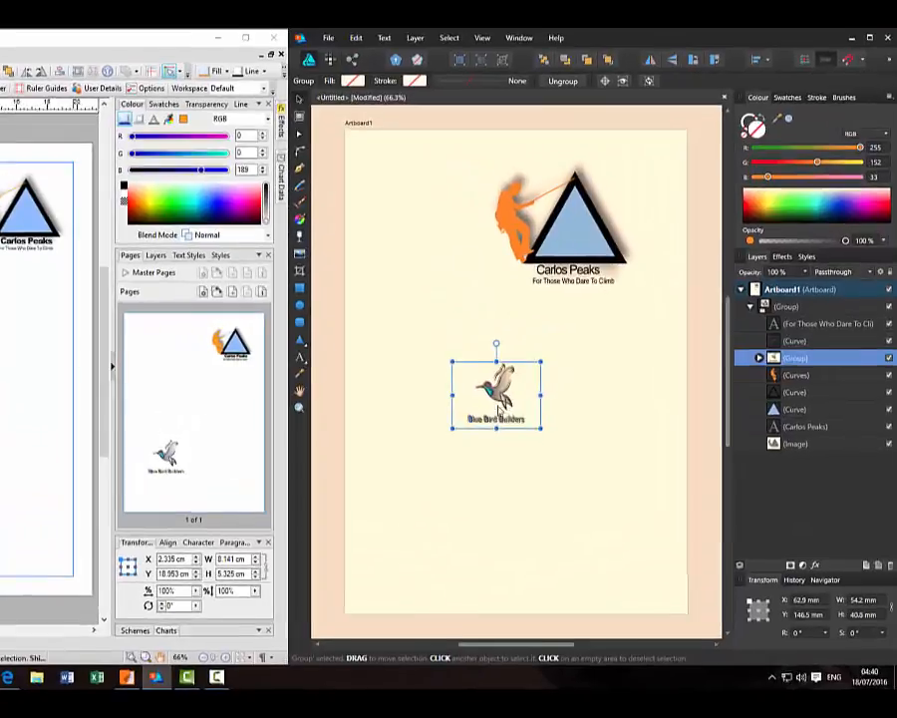
drag(499, 409, 409, 539)
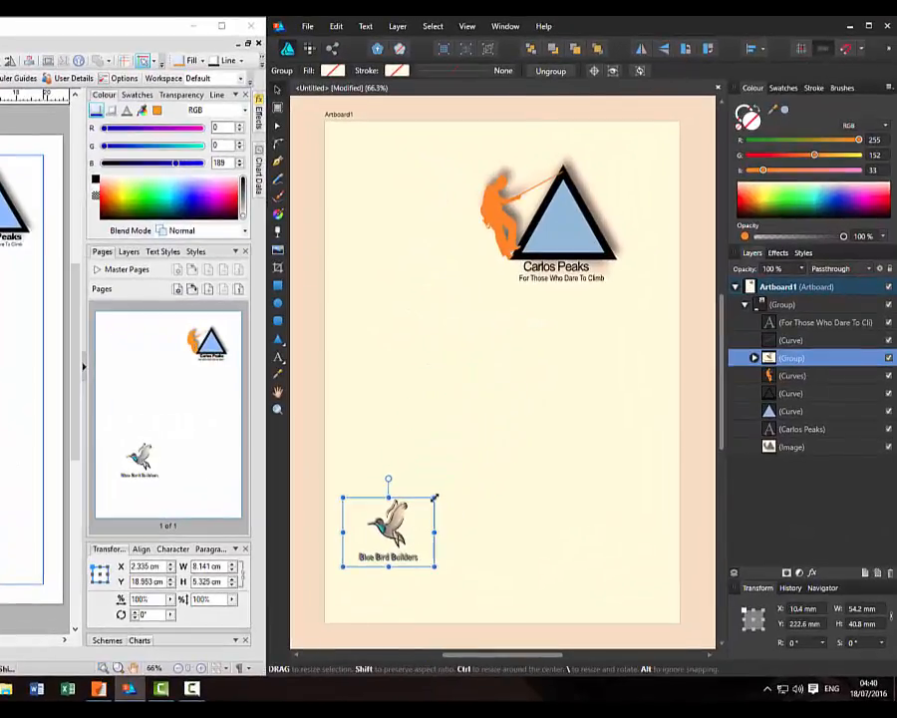
drag(435, 499, 614, 390)
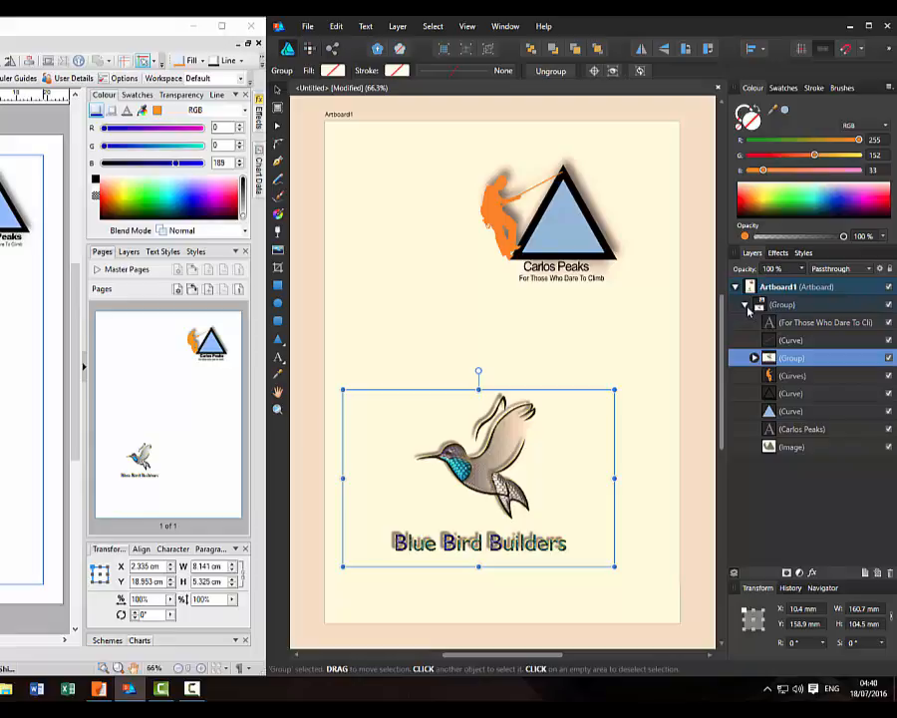
- Expand the pasted Blue Bird Builders group nested in the Carlos Peaks group and delete the image inside it
click(747, 305)
click(747, 305)
click(756, 357)
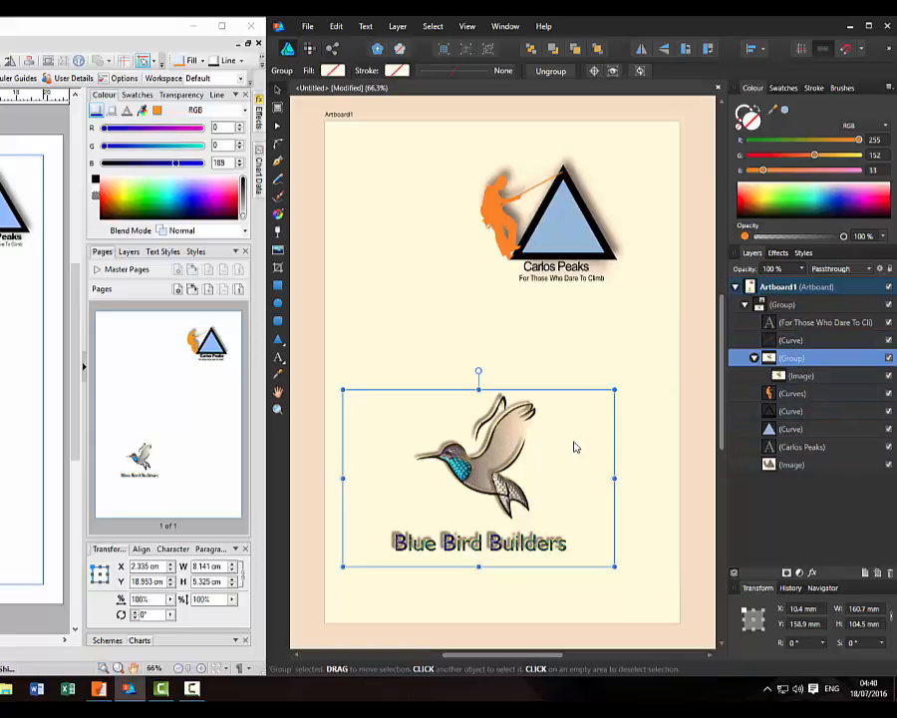
right_click(832, 377)
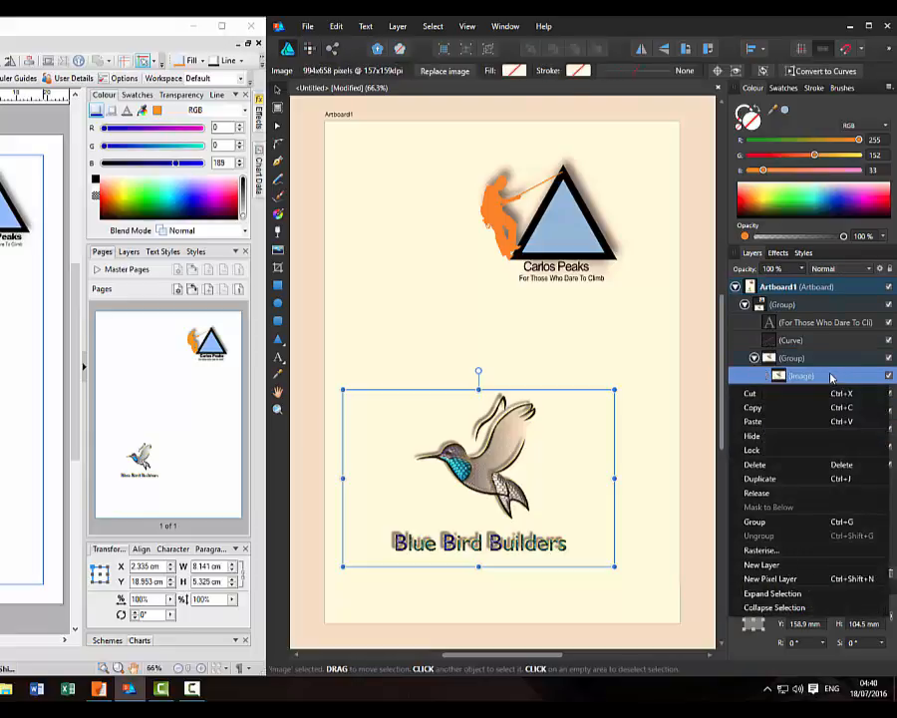
click(760, 464)
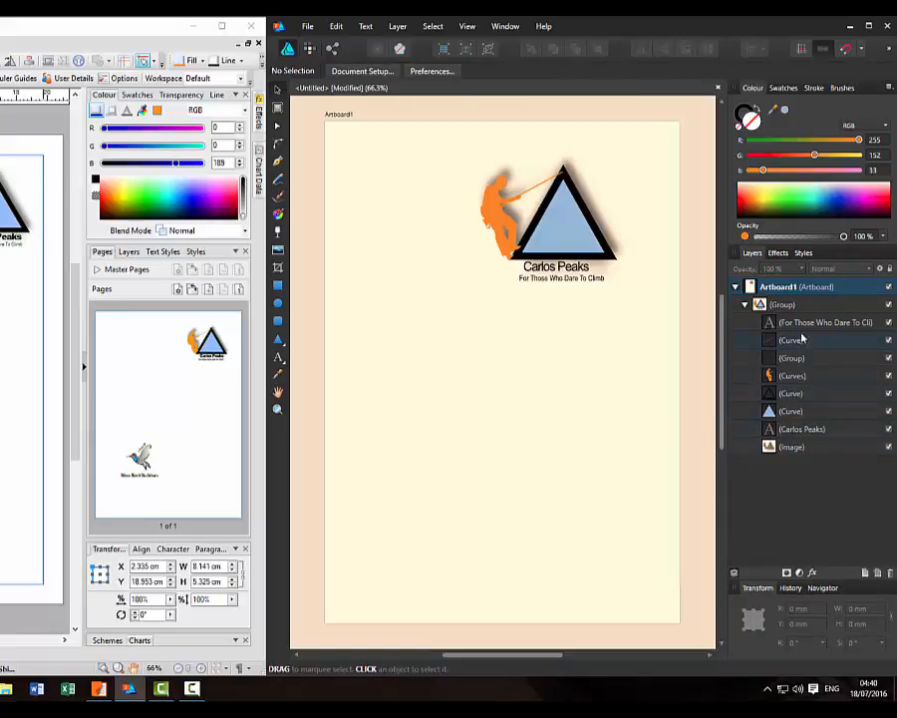
- Paste the Blue Bird Builders logo directly under Artboard1, move it to the lower part and enlarge it to about 156 by 117 mm
click(798, 305)
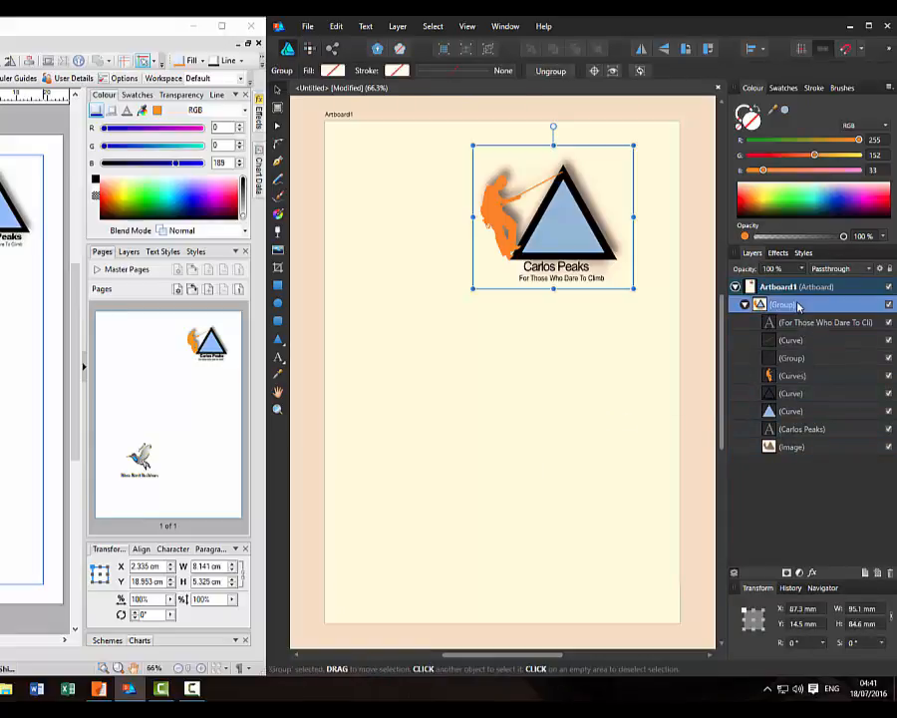
click(836, 288)
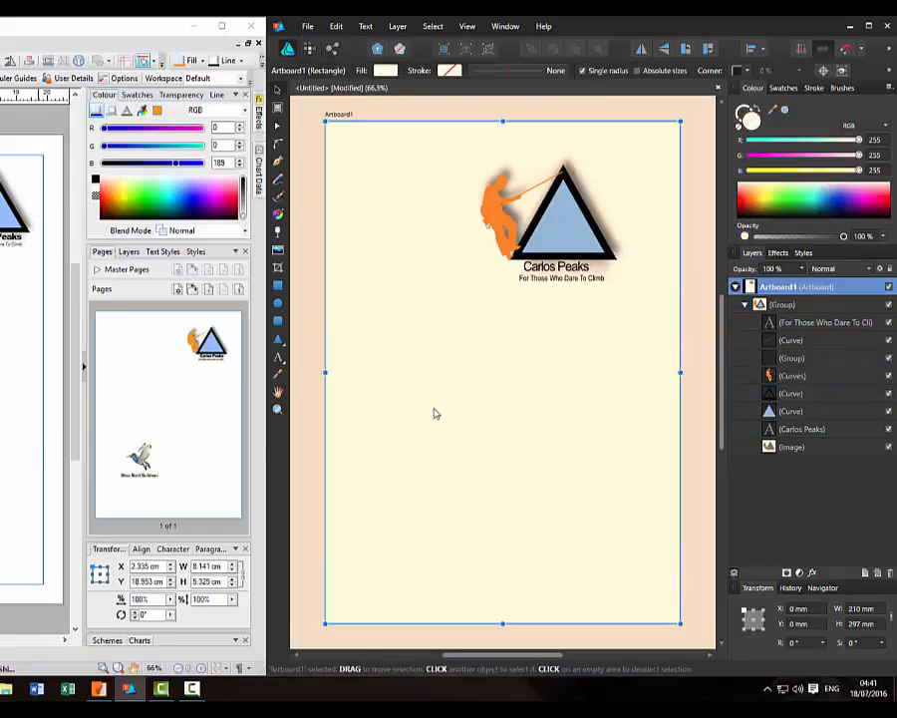
click(336, 26)
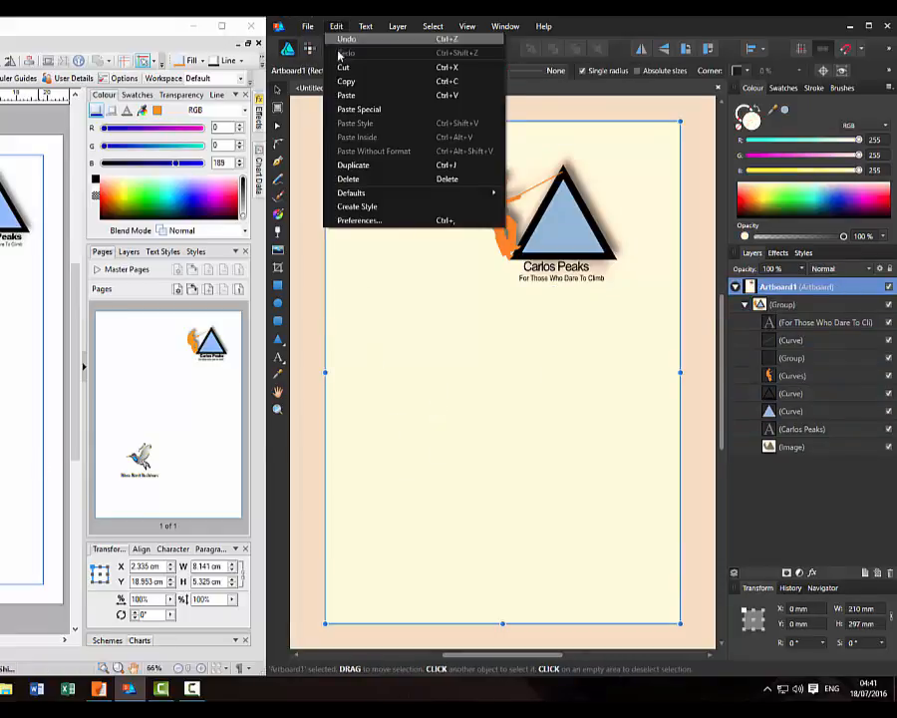
click(347, 95)
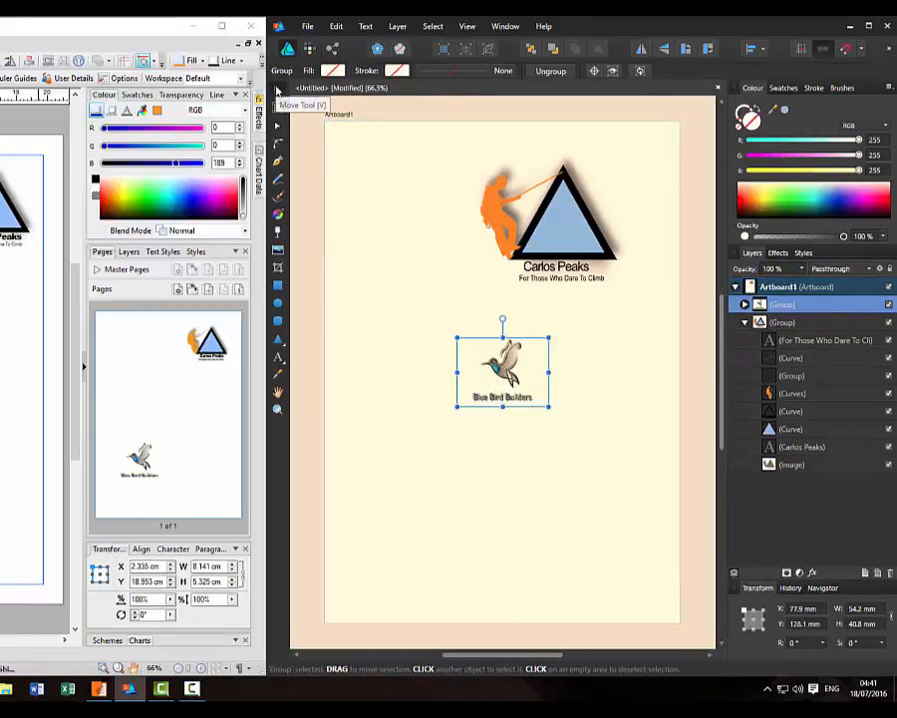
drag(514, 376, 408, 563)
drag(443, 522, 593, 403)
drag(614, 397, 615, 396)
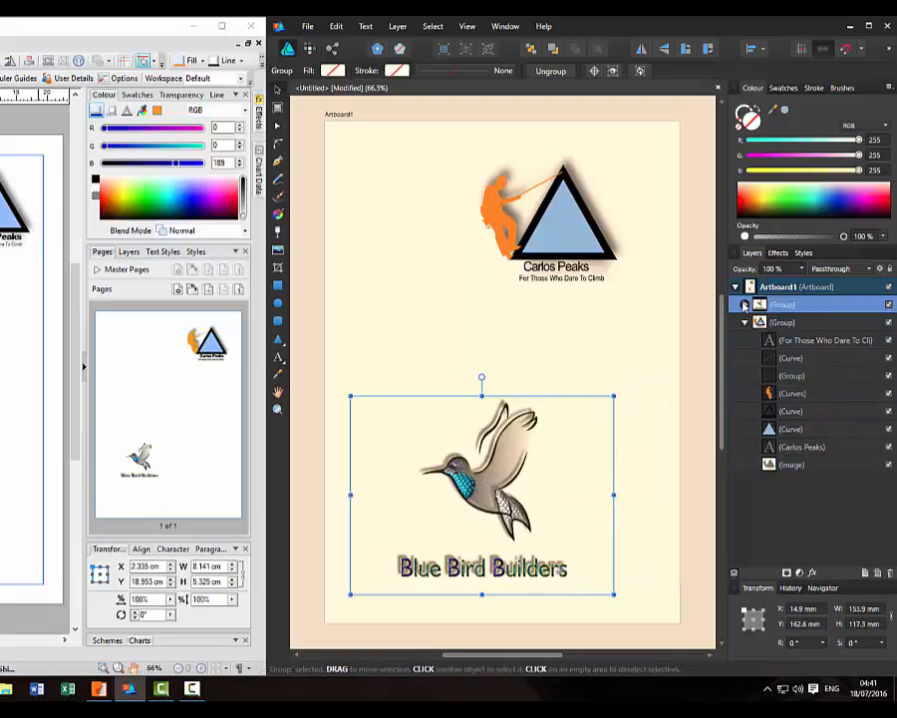
- Compare the sublayers of the Blue Bird Builders logo in Affinity Designer with those of the original in PagePlus
click(744, 305)
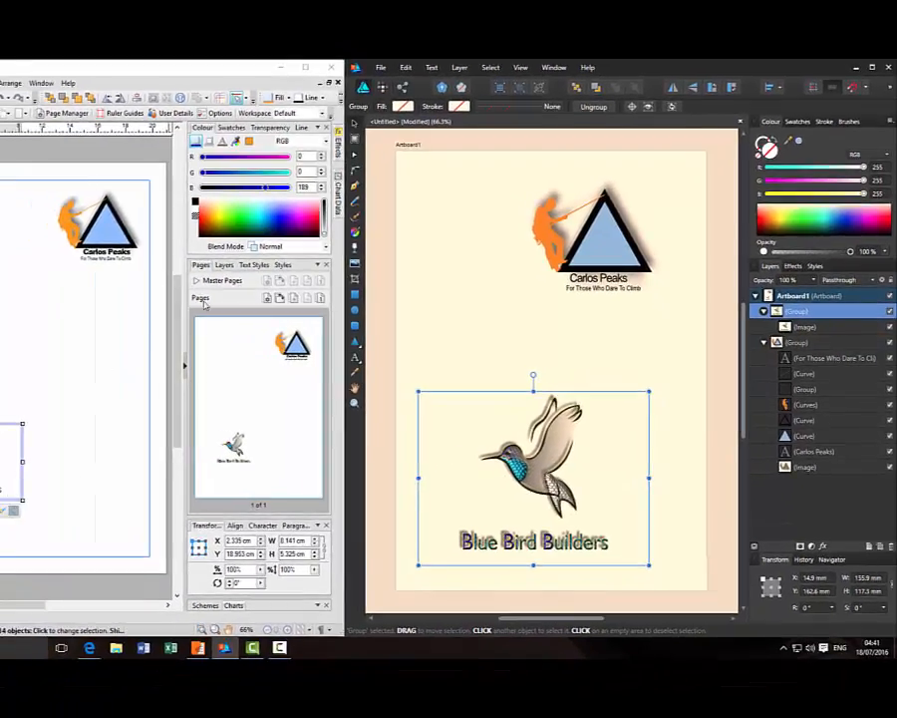
click(224, 265)
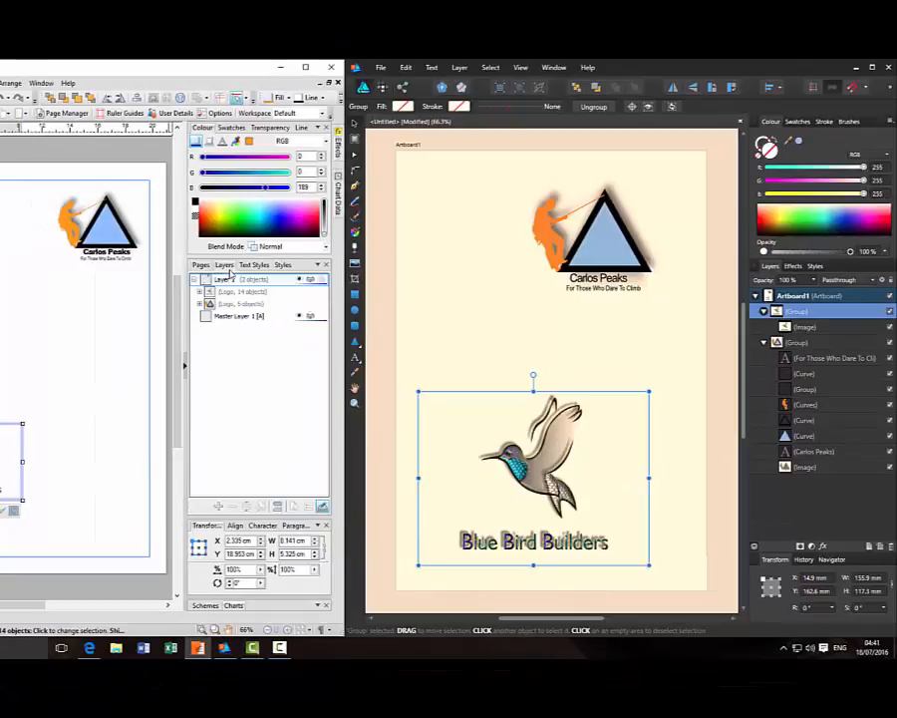
click(199, 291)
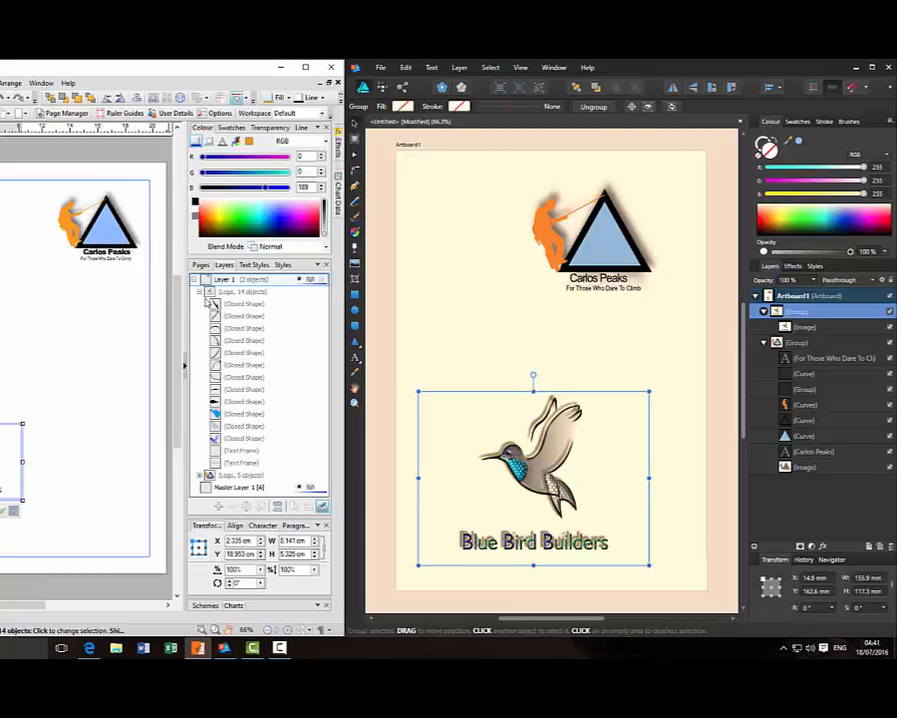
click(195, 280)
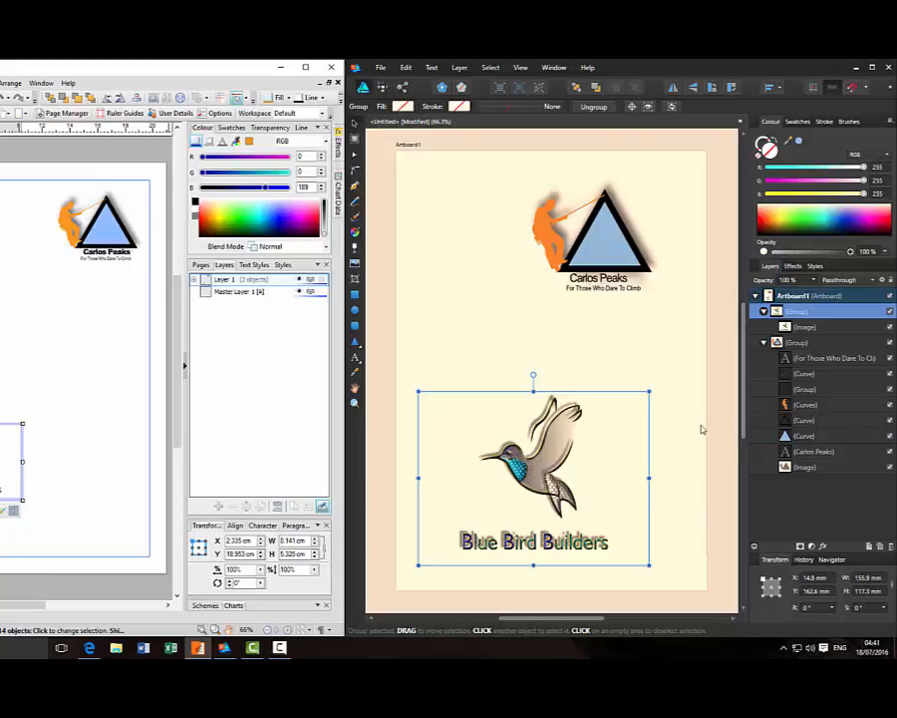
click(626, 261)
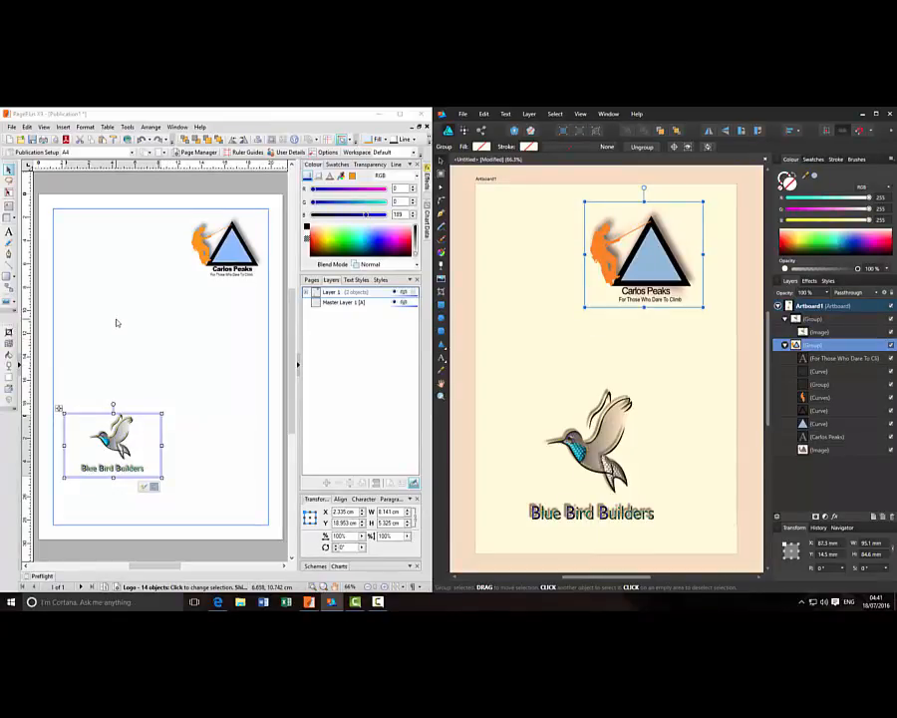
click(712, 371)
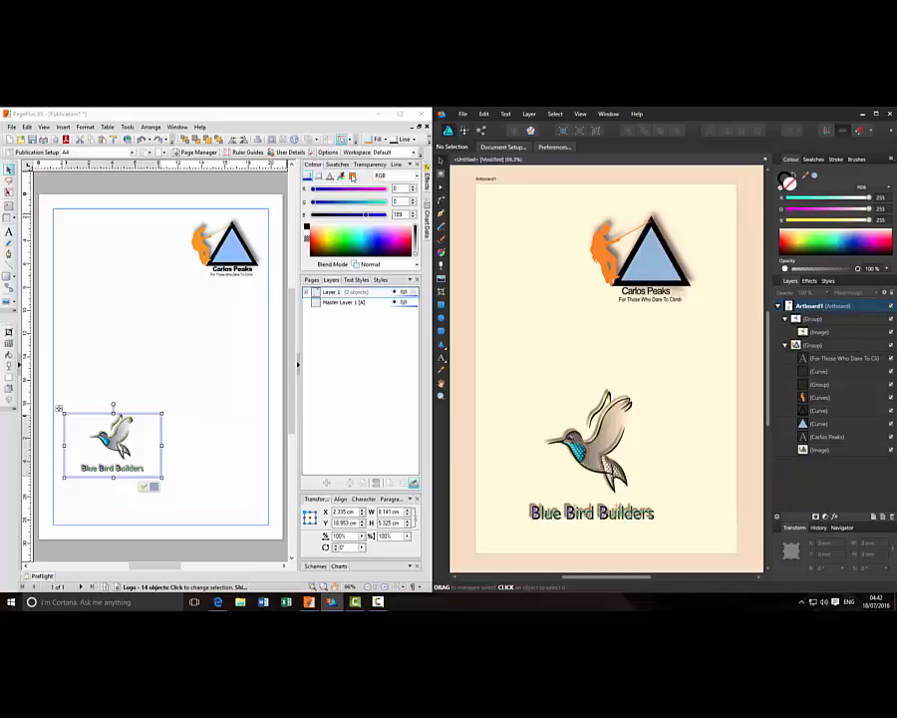
- Apply the stored orange to the PagePlus bird logo, and set Affinity Designer's fill colour to RGB 255, 152, 33
click(352, 177)
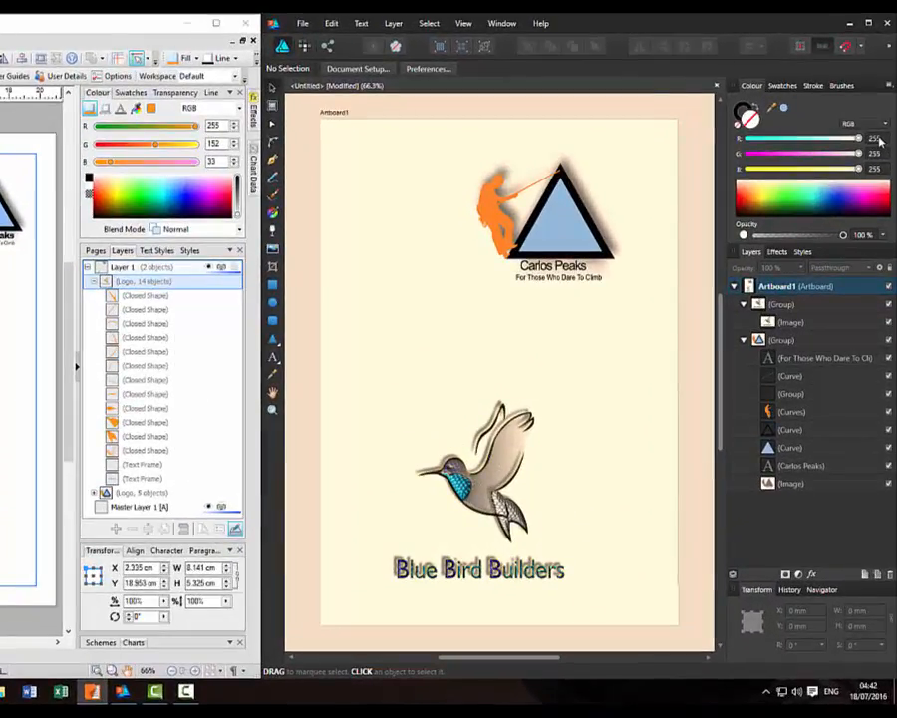
click(874, 138)
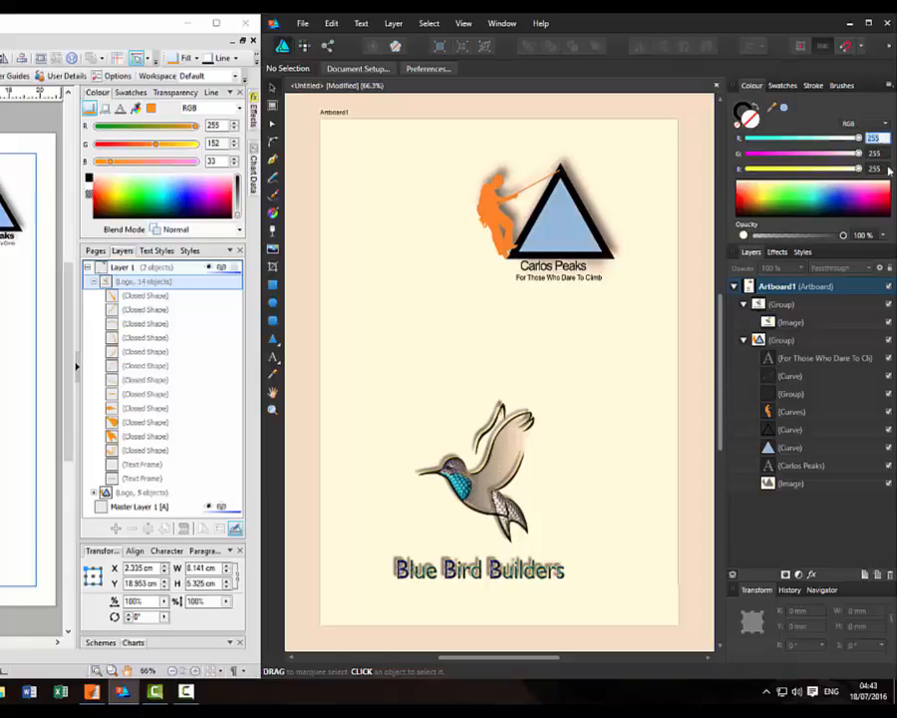
click(875, 154)
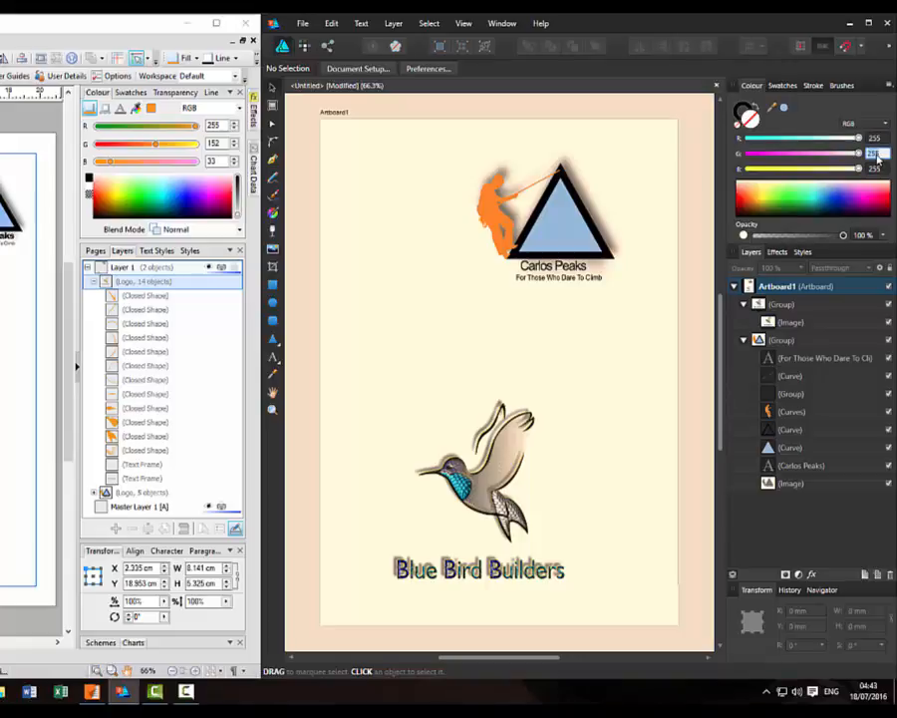
text(152)
key(Return)
click(869, 170)
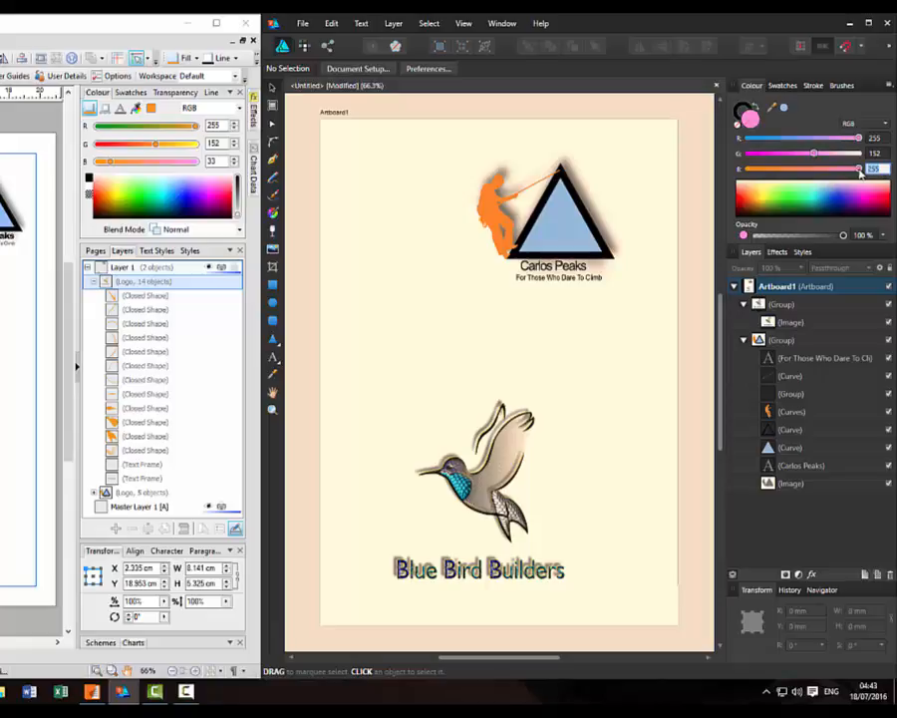
text(1)
click(642, 246)
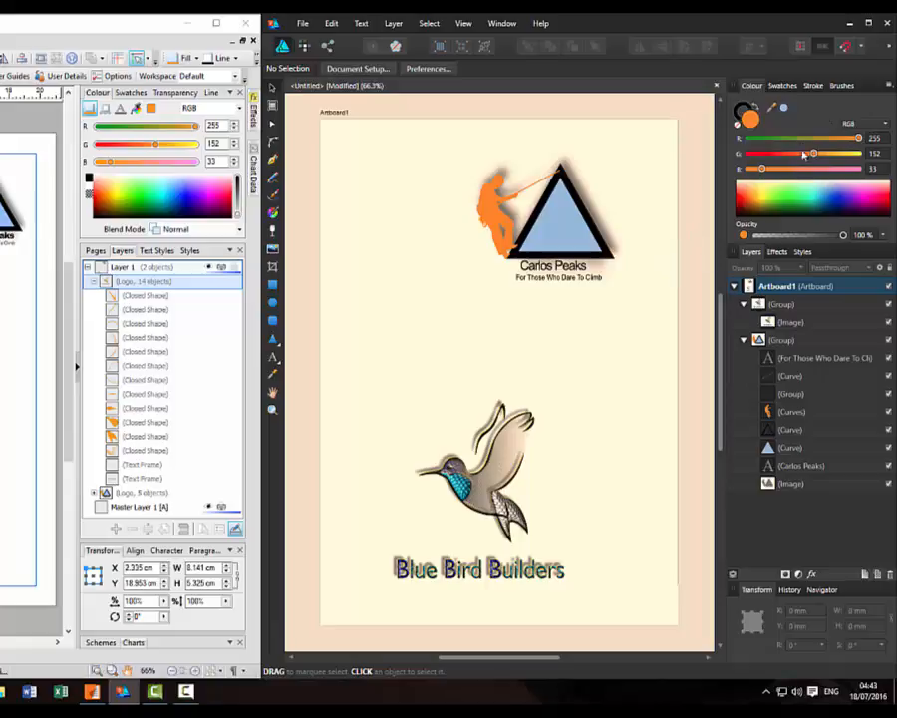